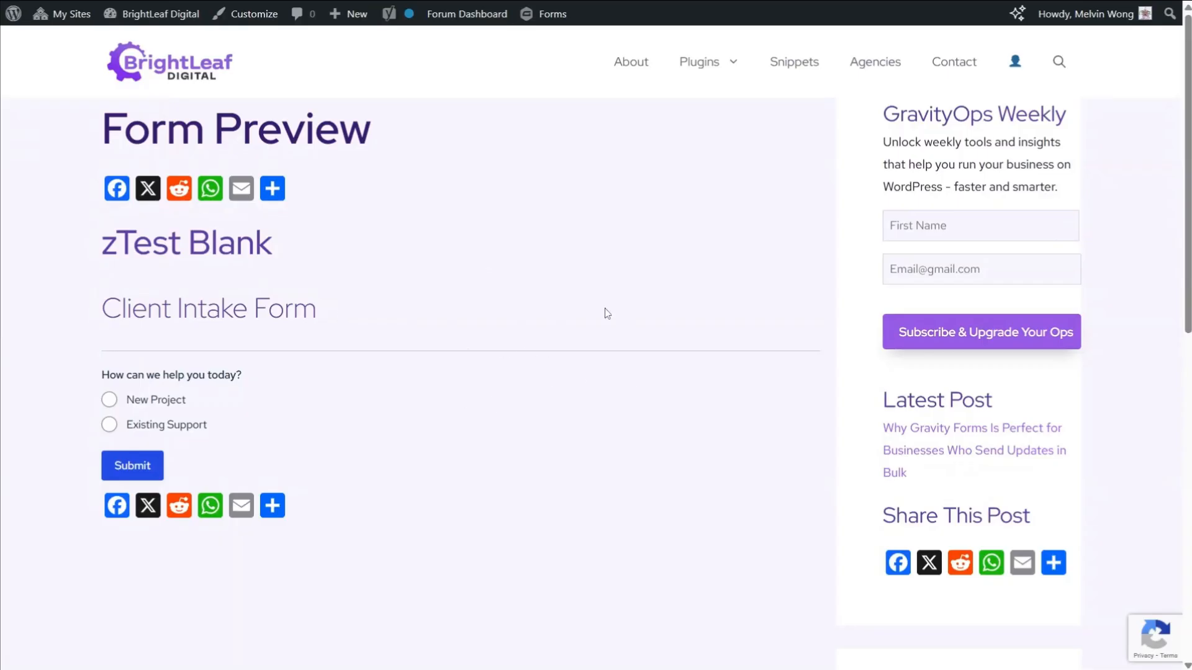
Step: Choose New Project in the Client Intake Form preview and examine the Project Details fields
drag(329, 315, 103, 315)
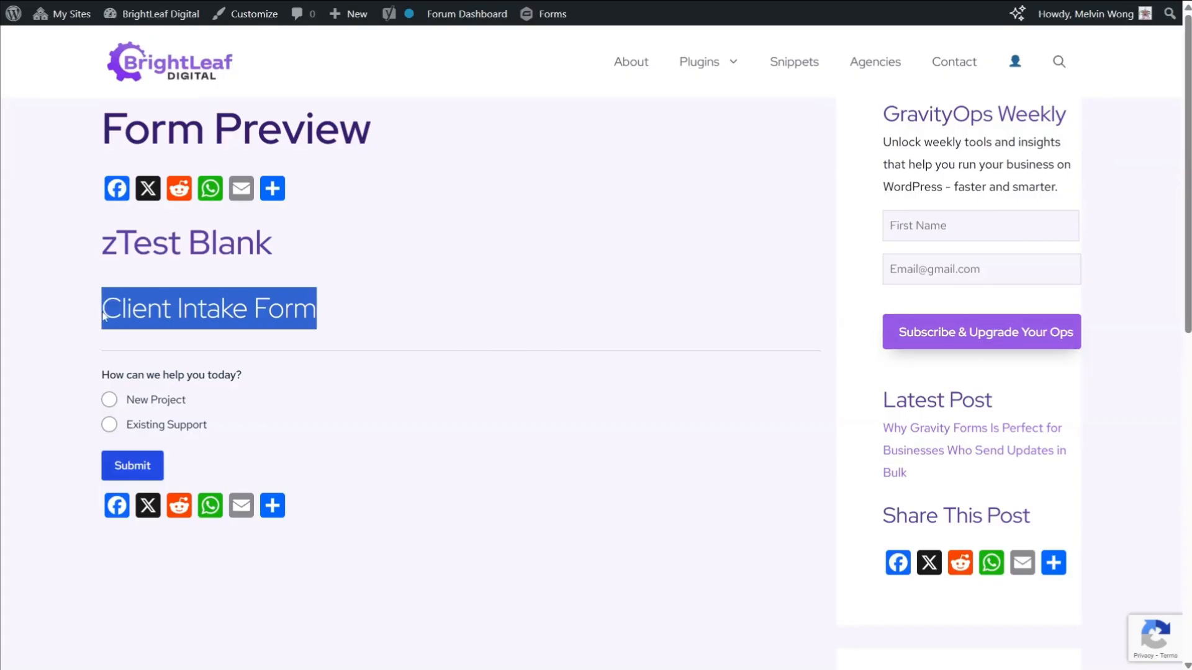
click(342, 315)
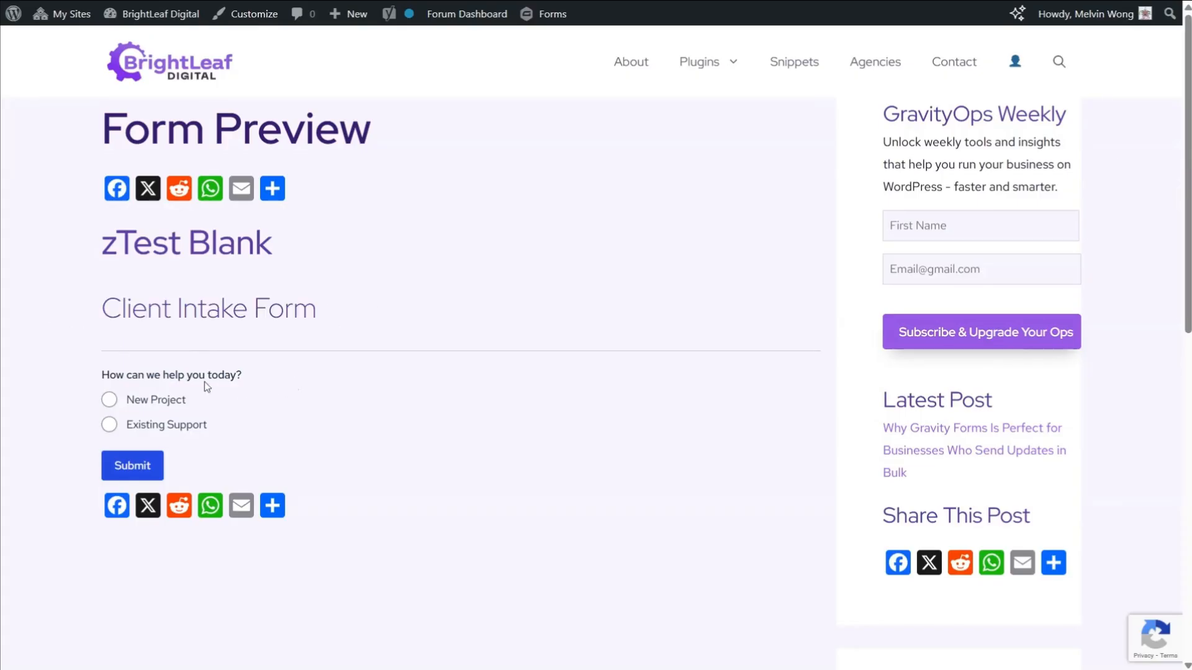
click(109, 401)
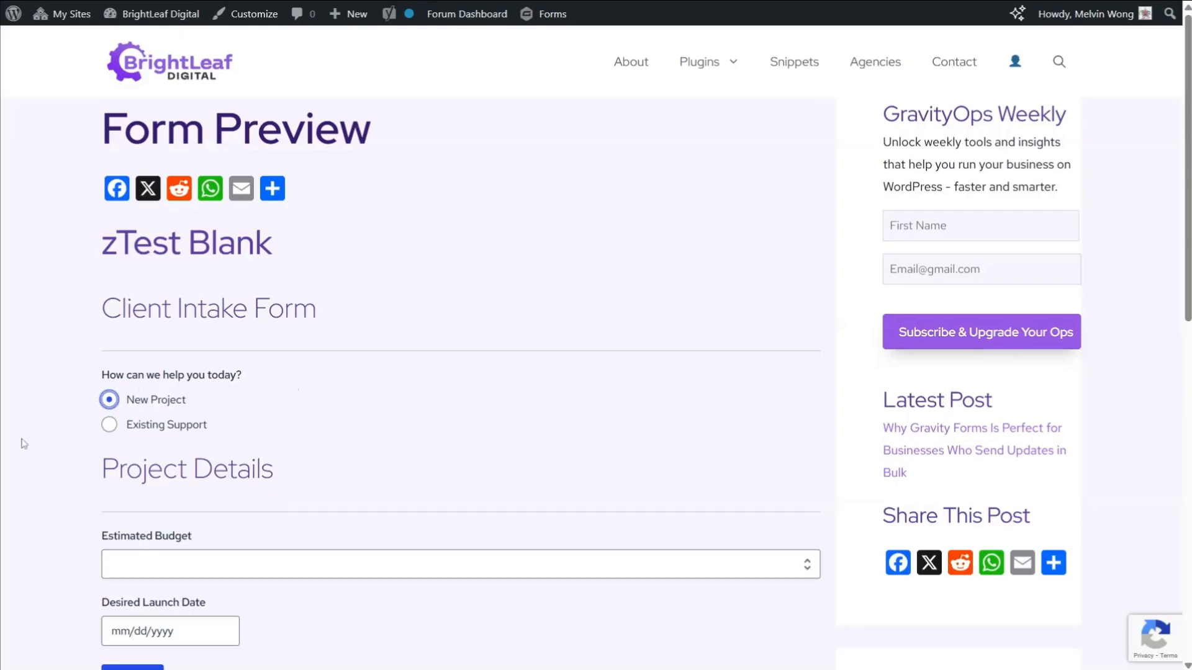
scroll(33, 434, down, 3)
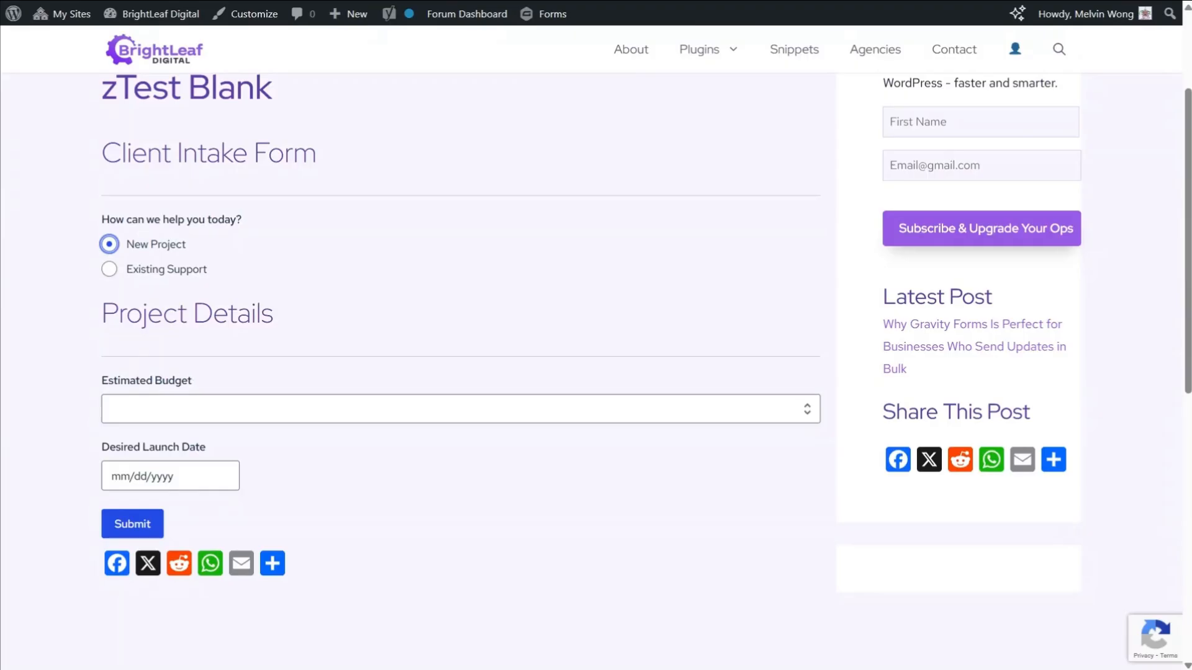
Step: Choose Existing Support in the form preview, examine the Support Information fields, and switch back to New Project
click(115, 271)
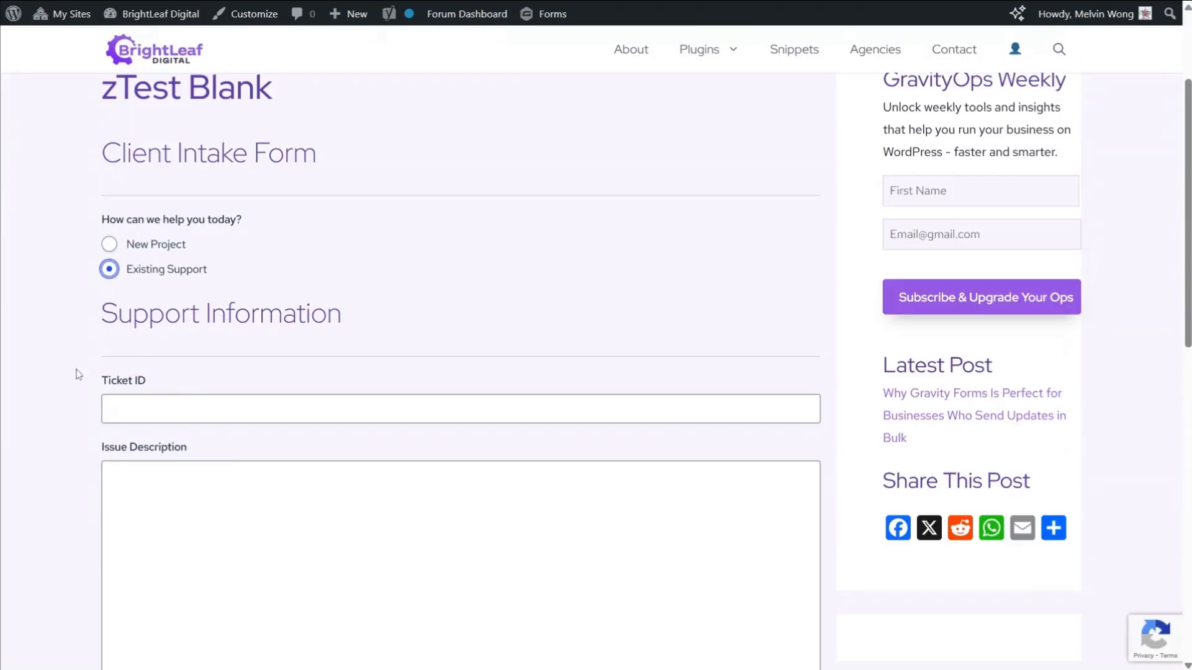
scroll(162, 394, down, 3)
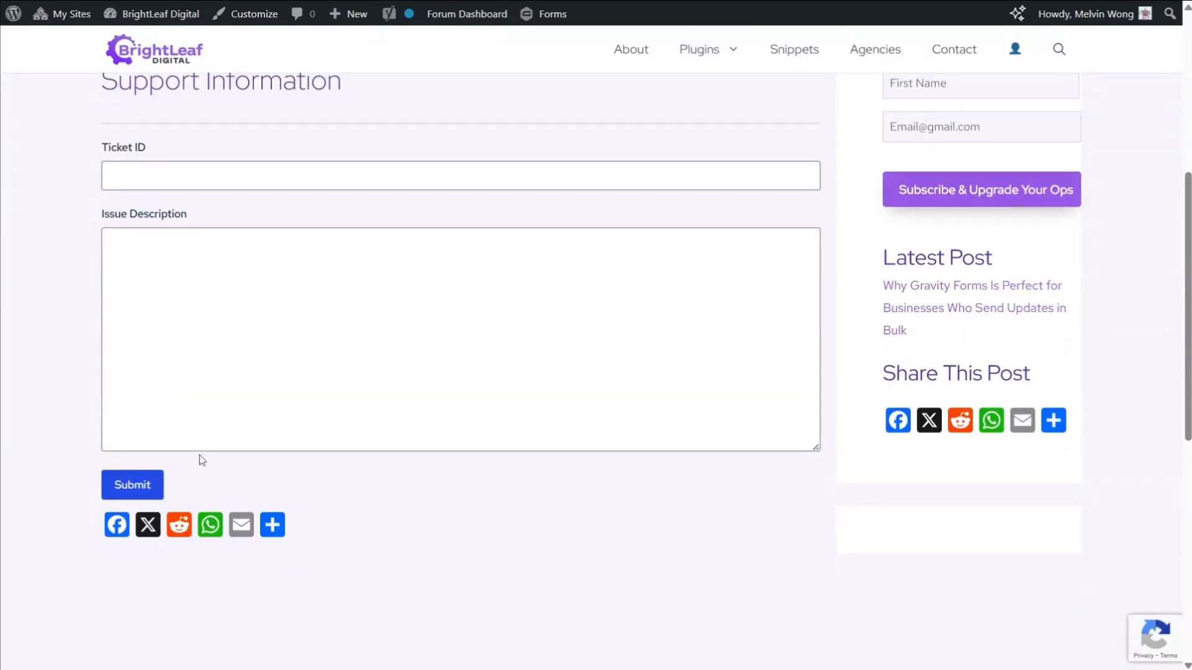
scroll(199, 462, up, 3)
scroll(202, 460, down, 1)
scroll(203, 460, up, 1)
click(161, 381)
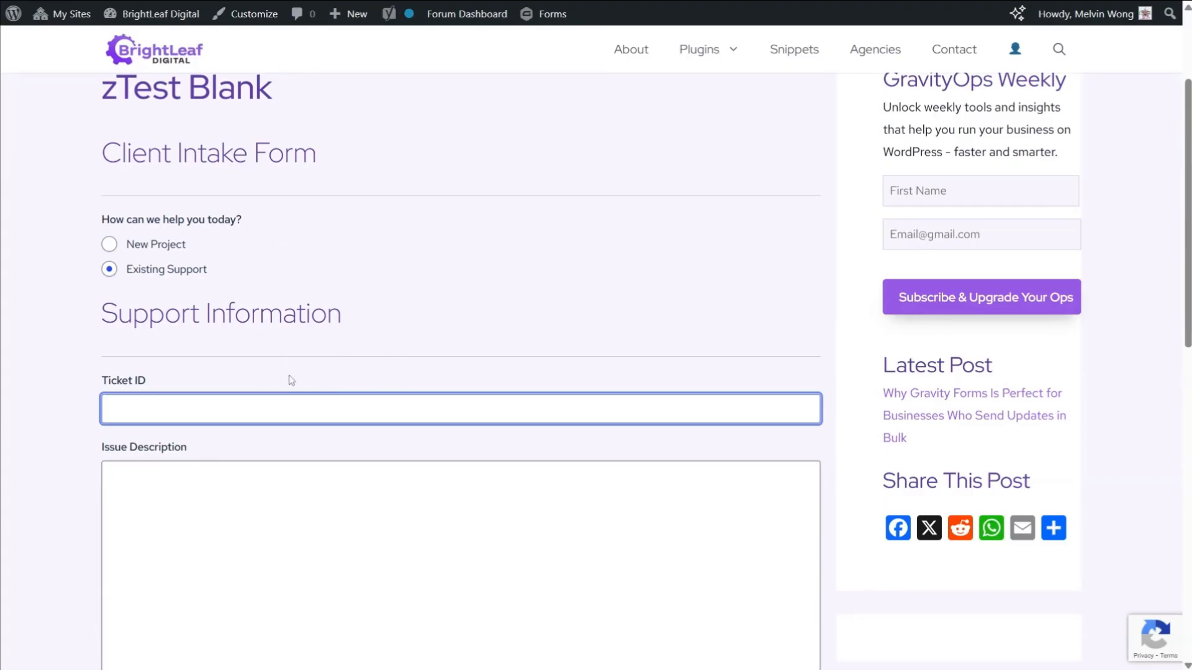
scroll(288, 371, up, 1)
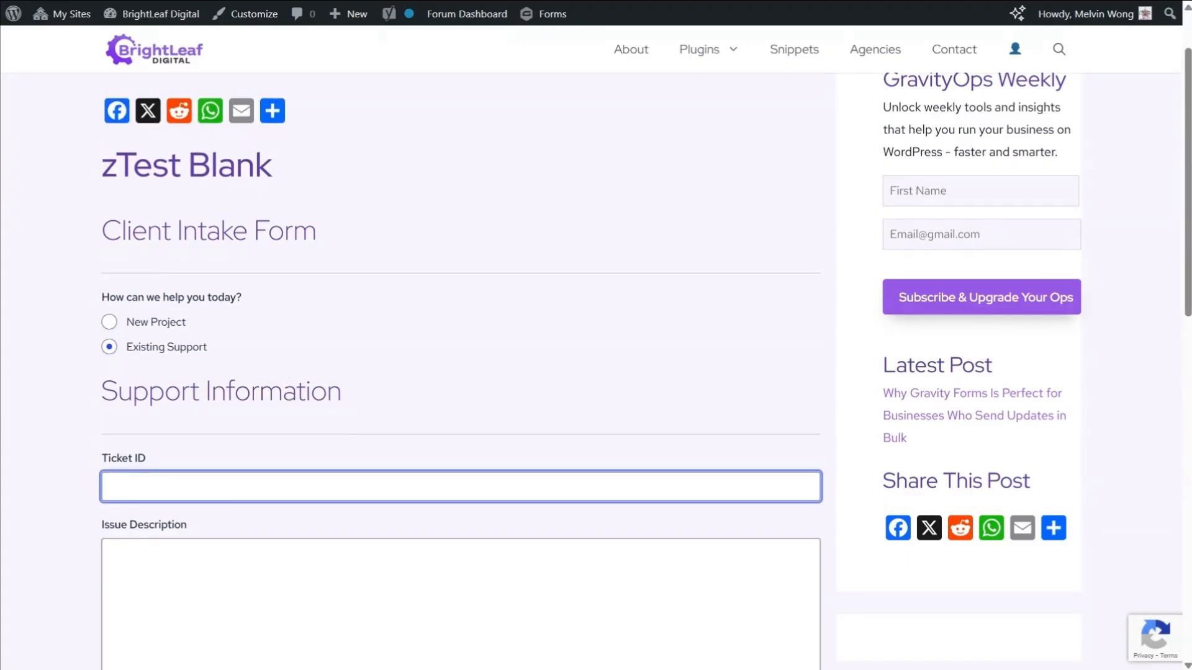
scroll(279, 389, down, 1)
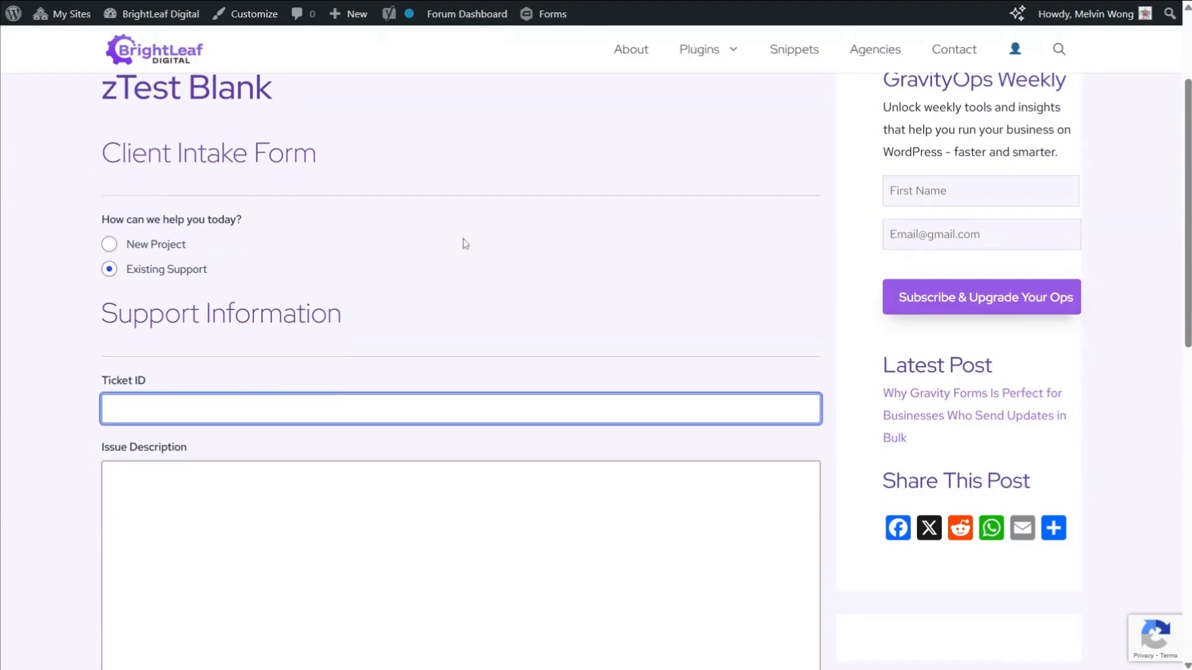
scroll(329, 254, down, 3)
scroll(311, 248, up, 3)
click(155, 245)
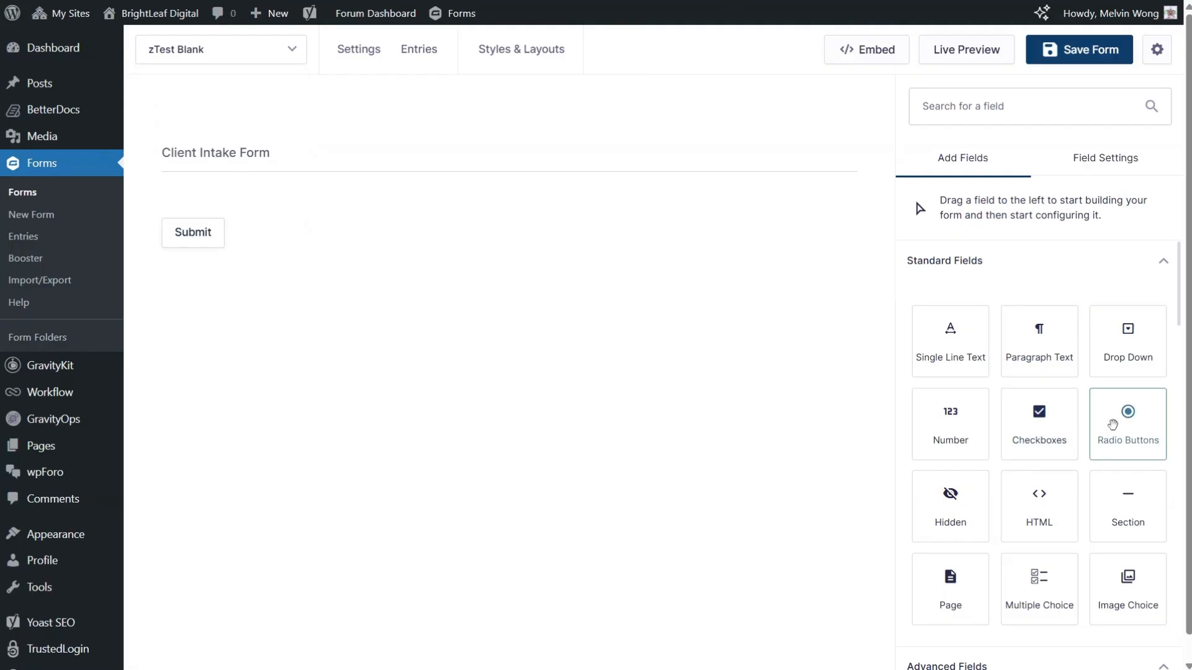
Step: Add a Radio Buttons field below the Client Intake Form section, labelled "How can we help you today?"
drag(1128, 413, 440, 184)
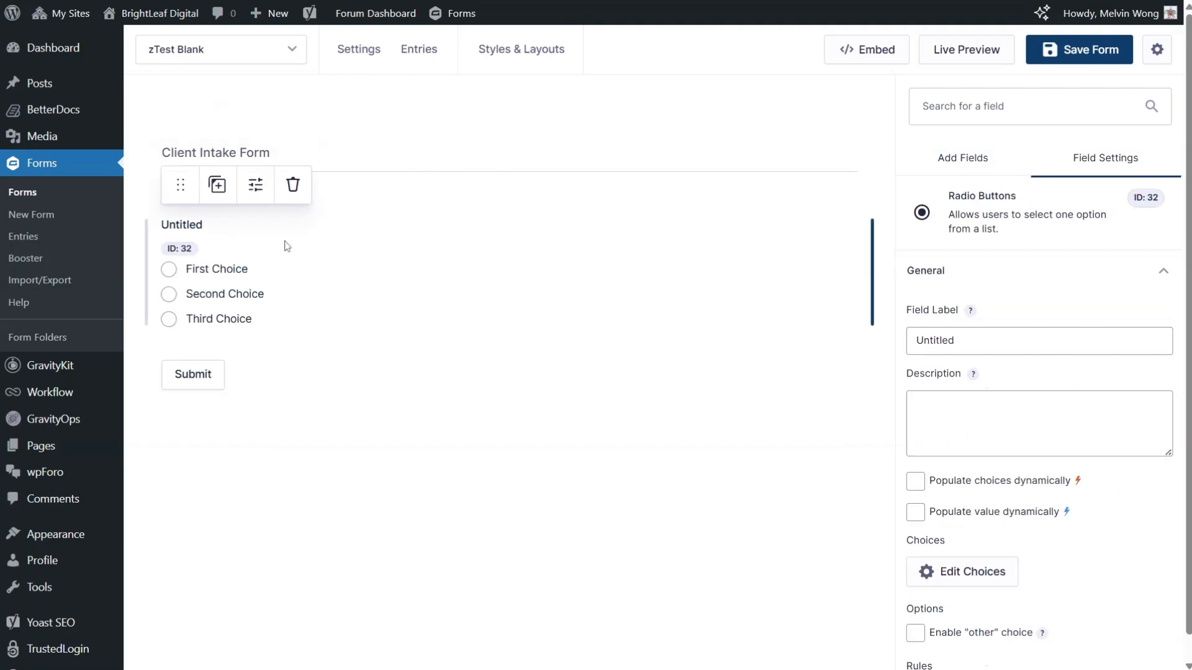
click(1007, 343)
key(ctrl+a)
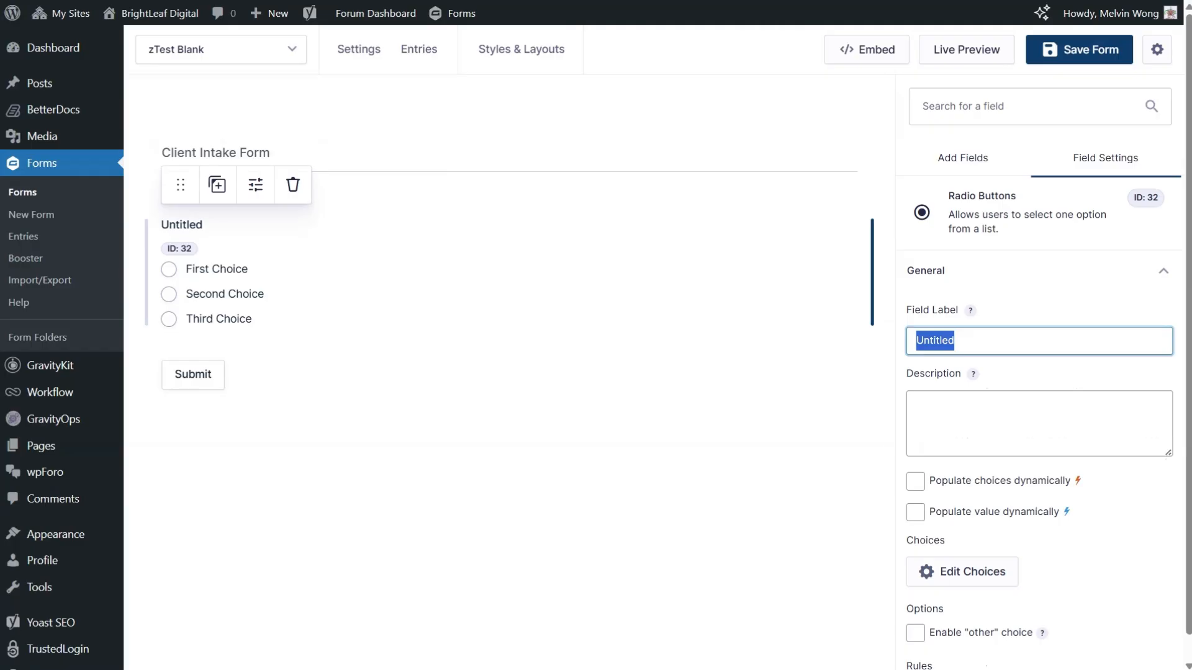
text(How can w)
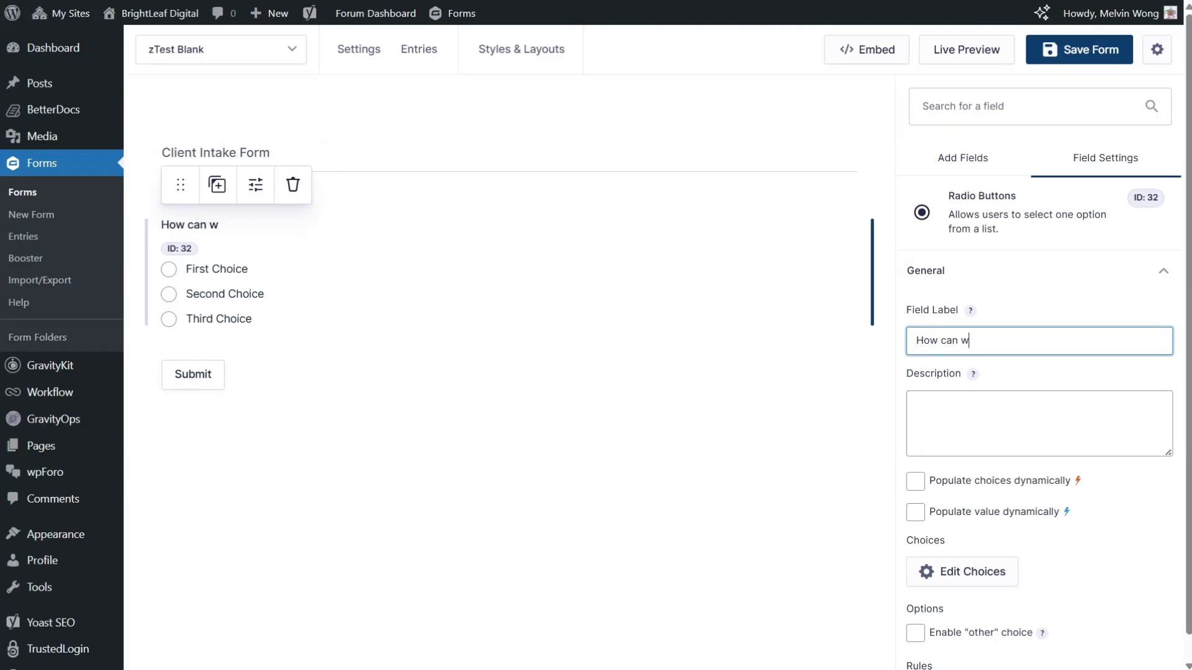
text(e help you today?)
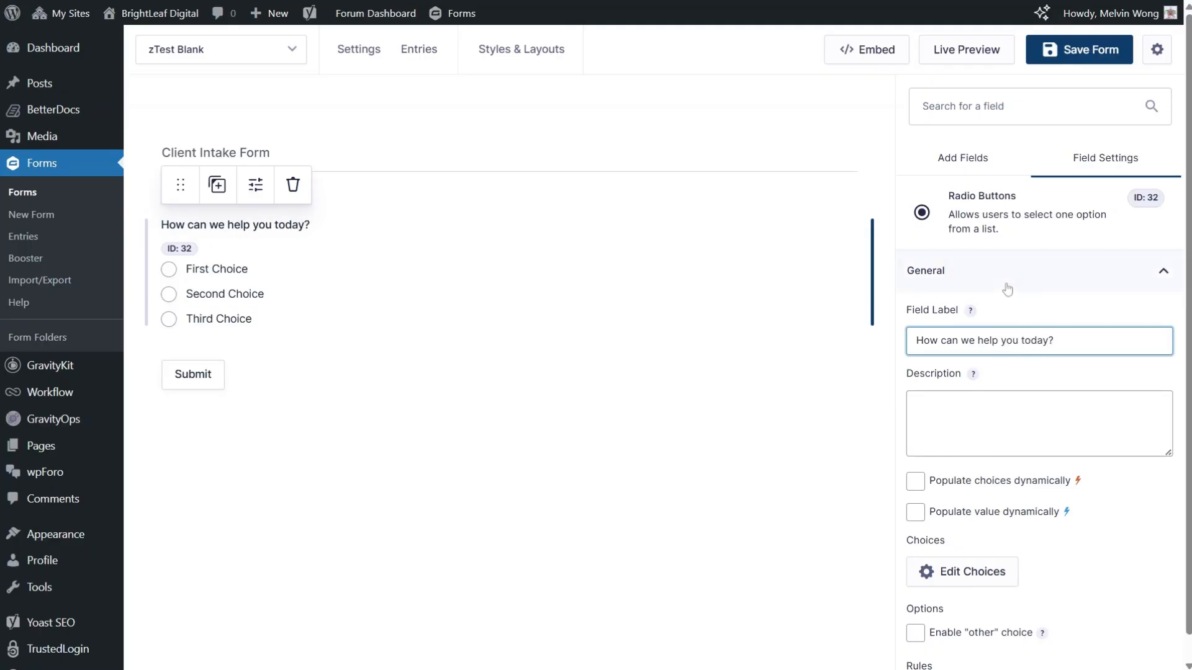
Step: Remove the radio field's third choice and rename the remaining two "New project" and "Existing support"
scroll(1072, 513, down, 4)
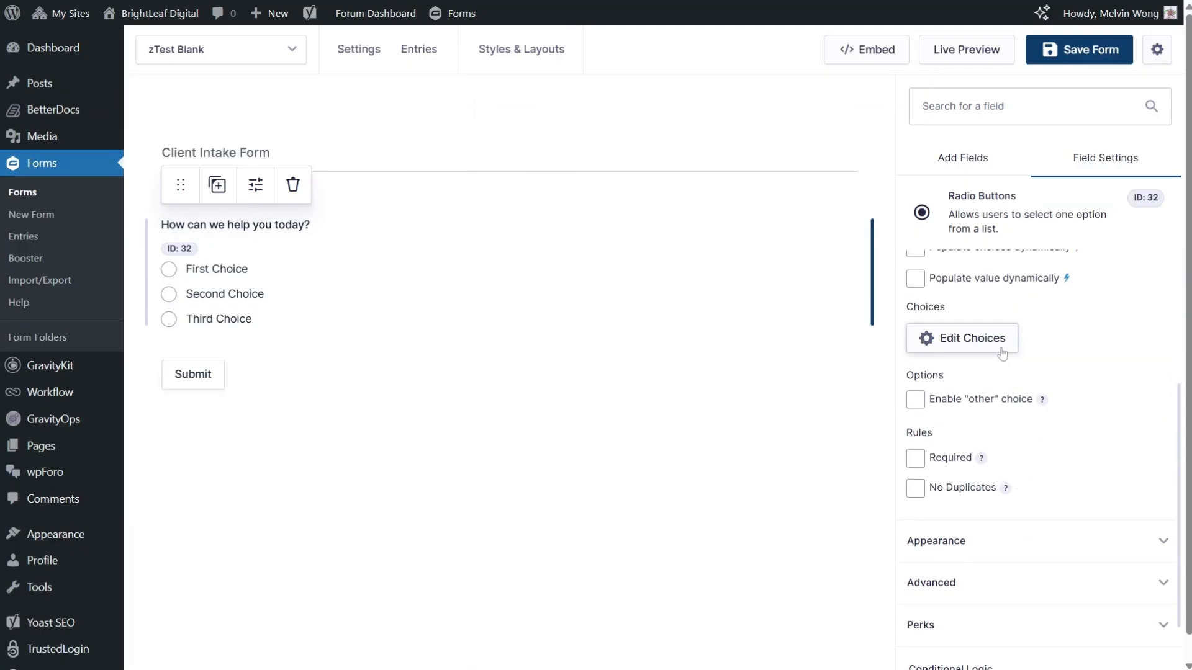
click(964, 340)
click(867, 280)
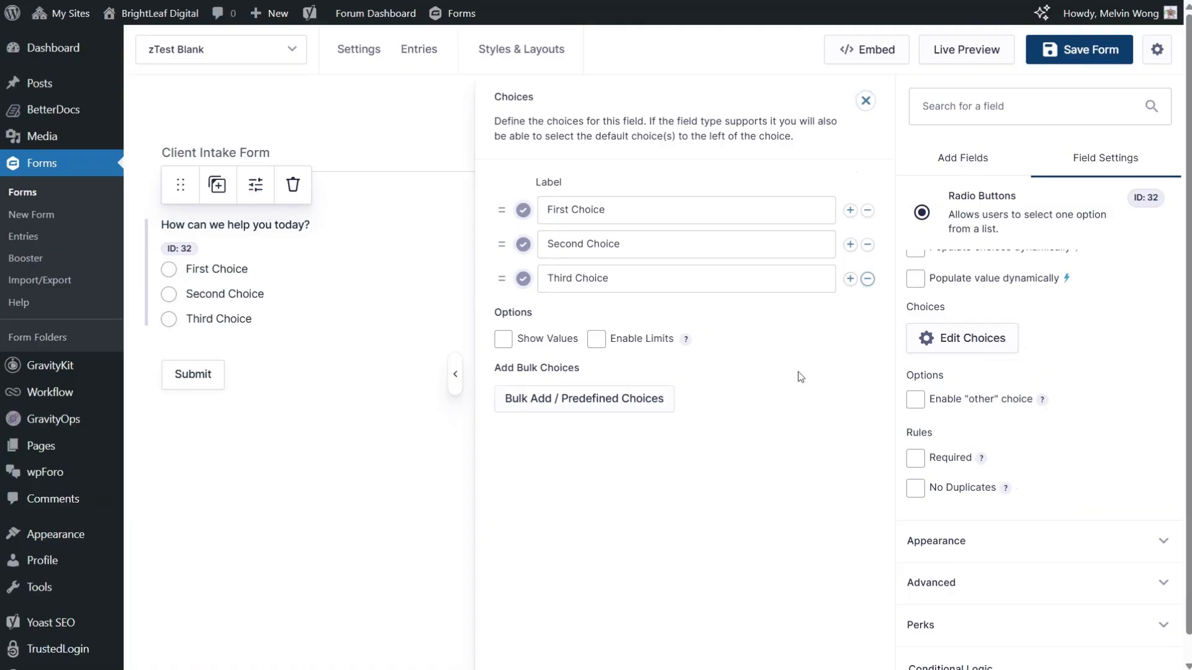
click(652, 210)
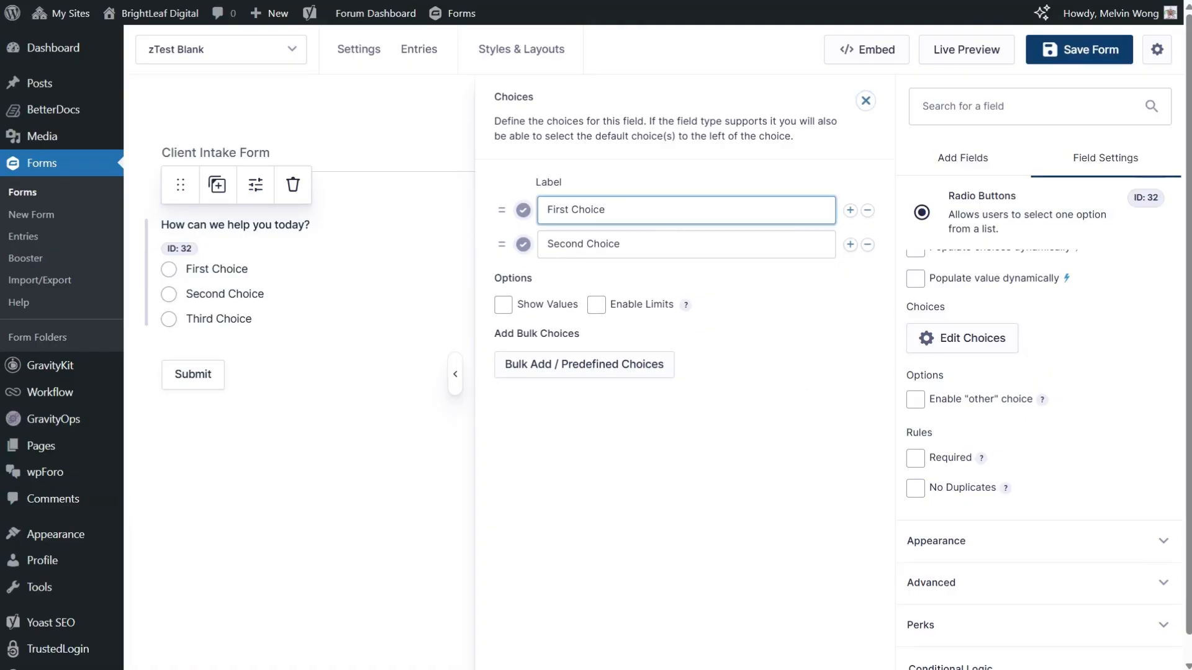
key(ctrl+a)
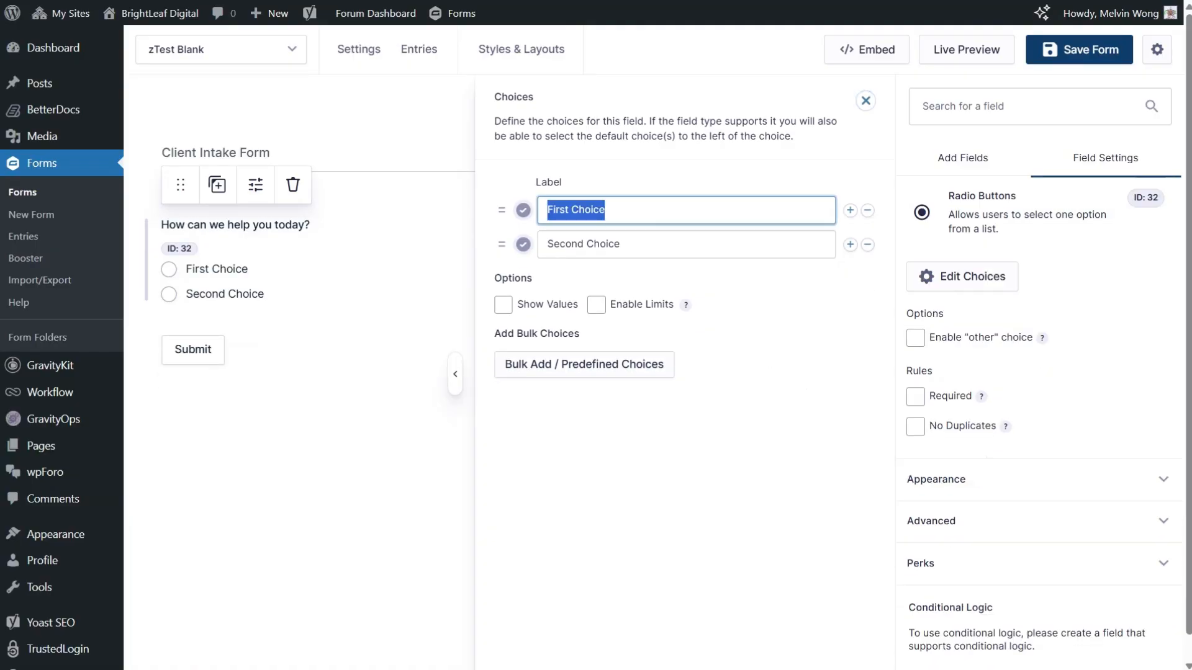
text(New project)
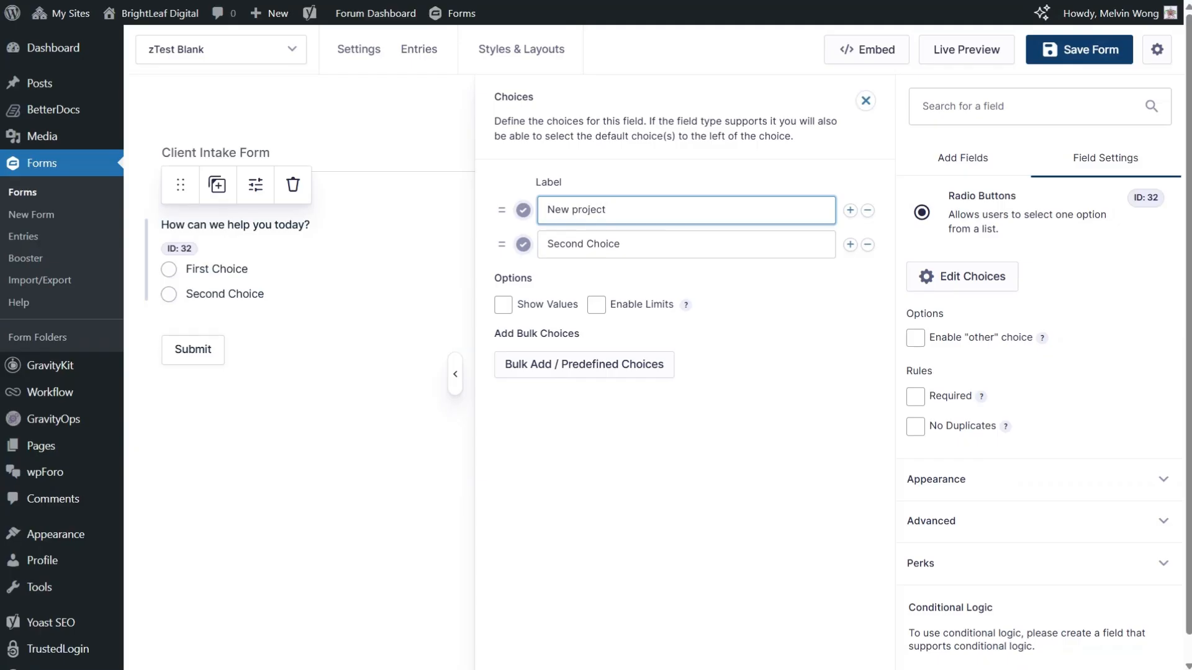
key(Tab)
key(ctrl+a)
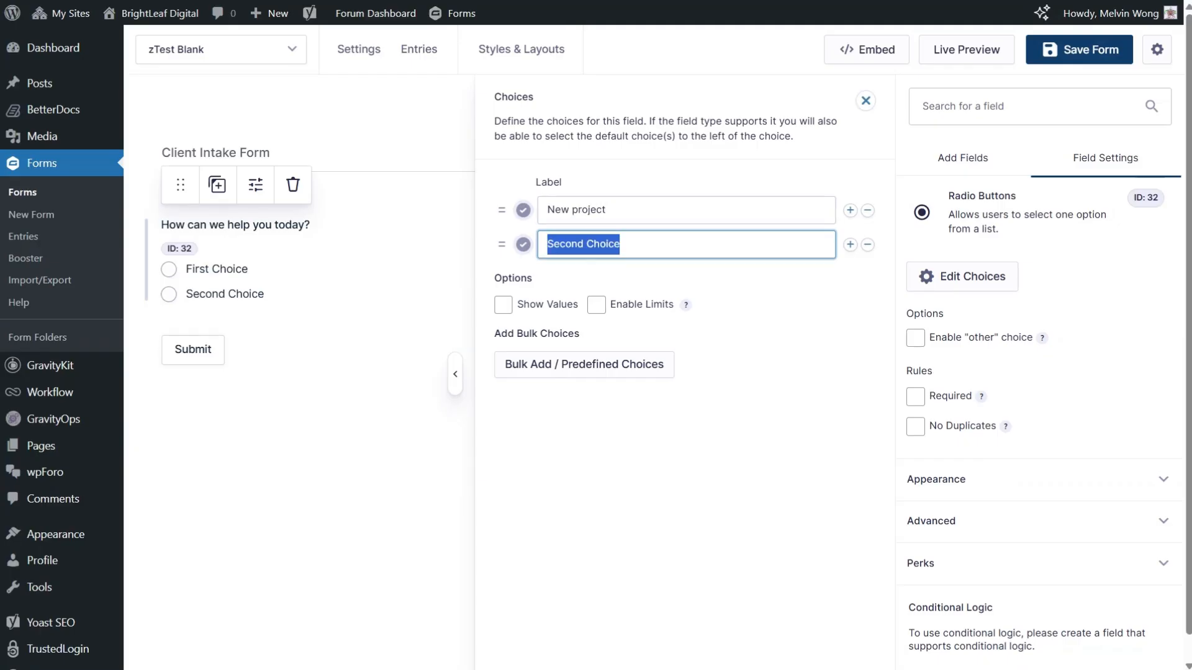
text(Existing support)
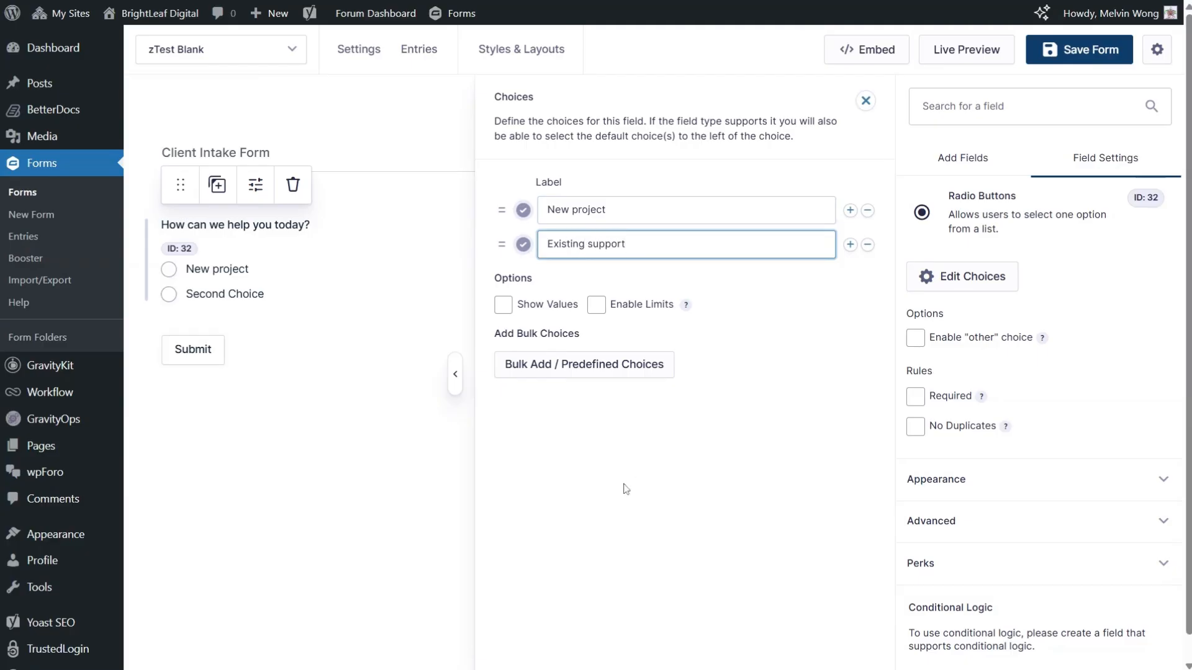
click(410, 458)
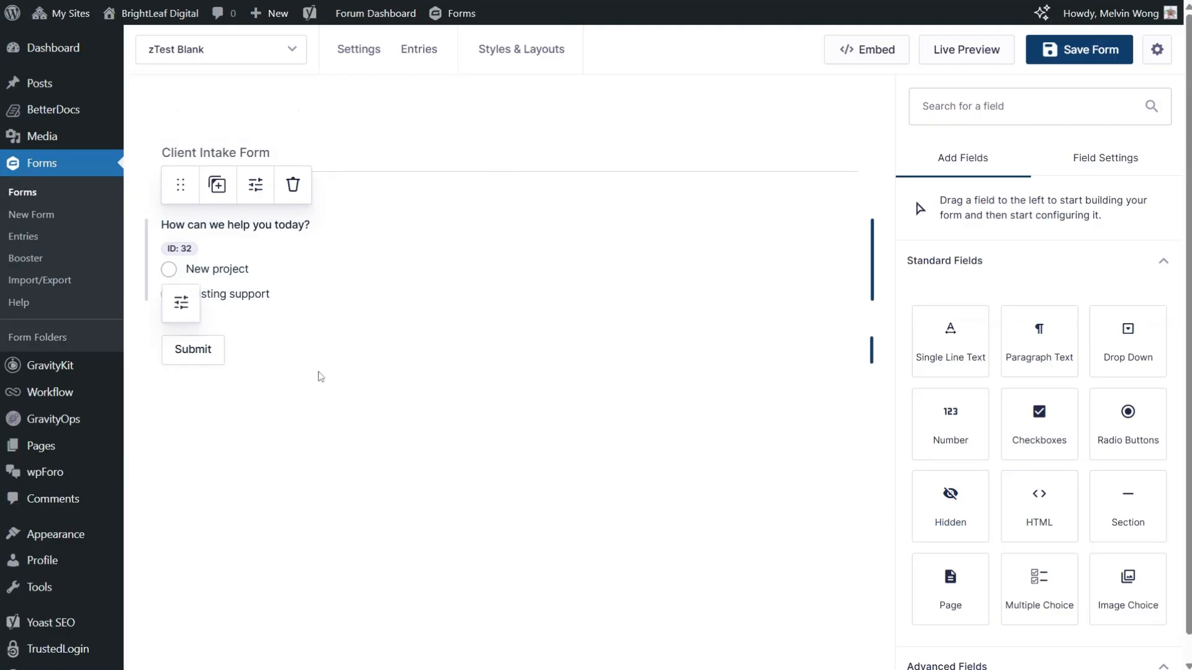
Step: Add a Section field below the radio buttons and label it "Project details"
drag(1128, 500, 349, 320)
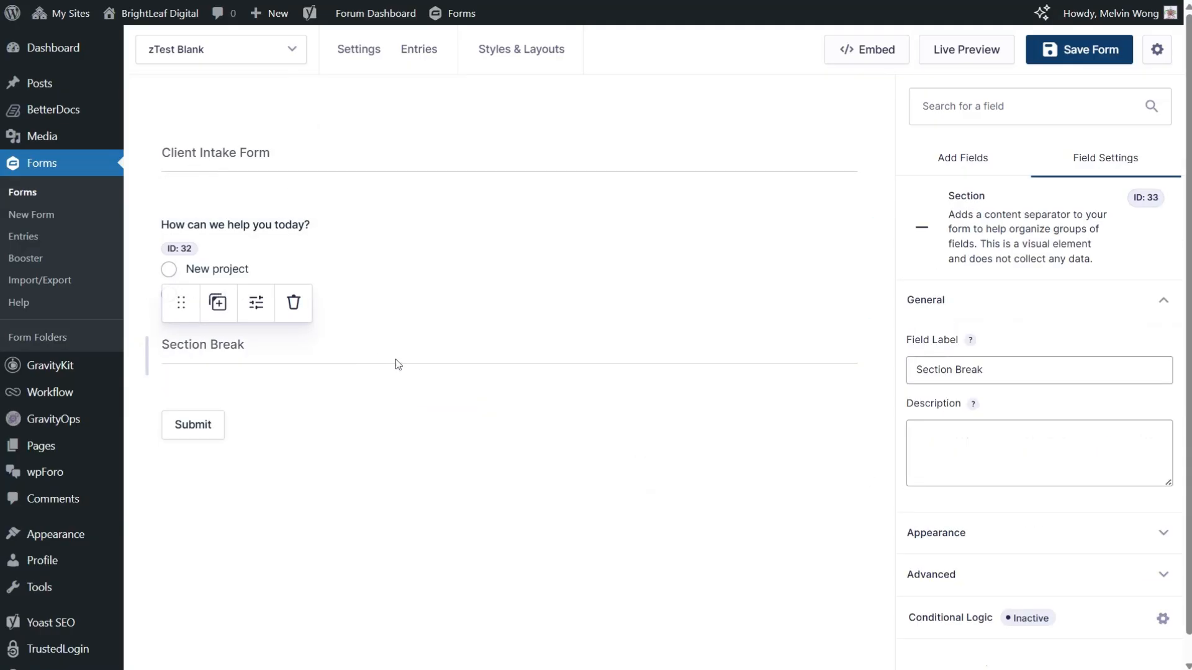
click(1039, 371)
key(ctrl+a)
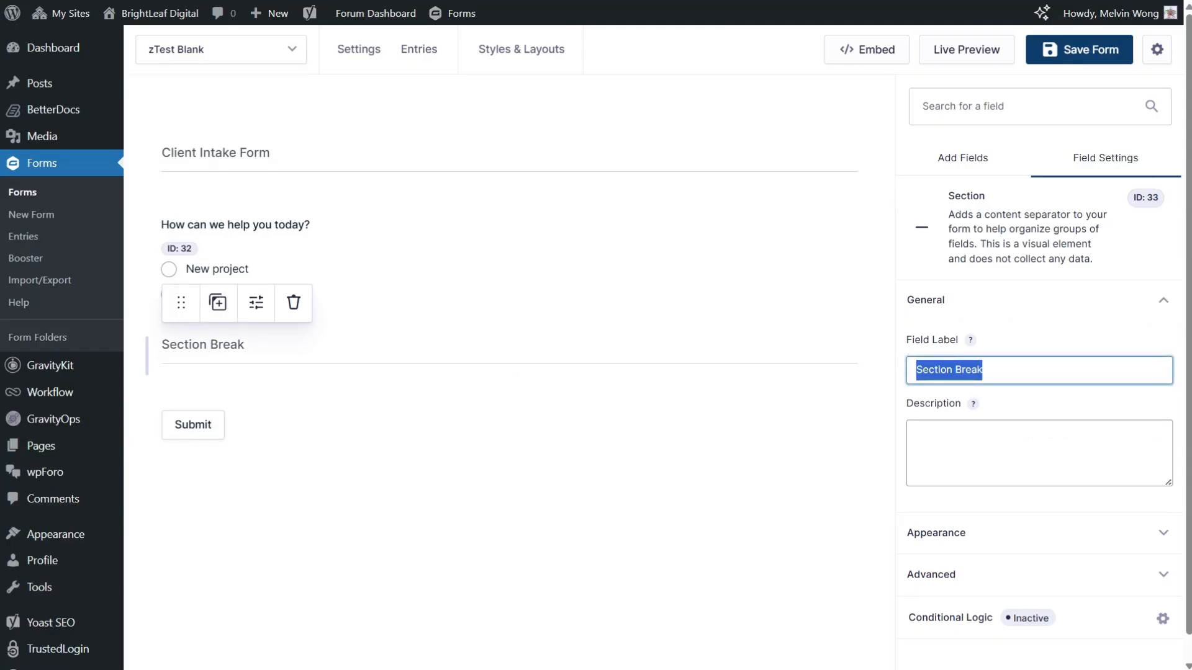
text(Project details)
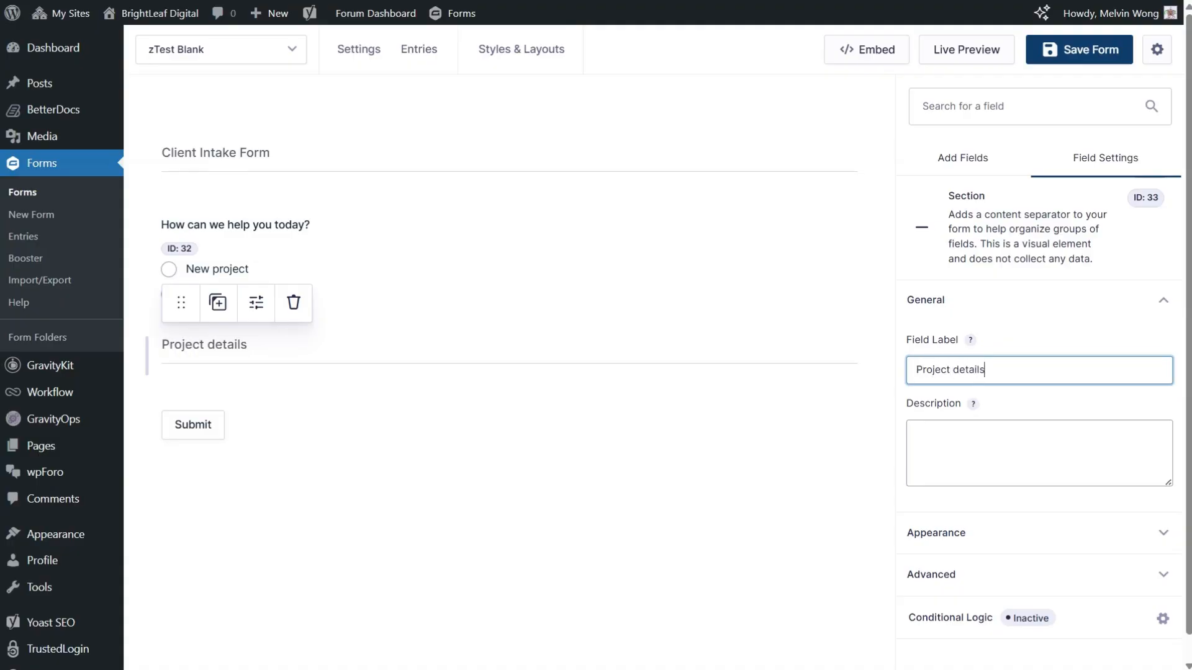
click(492, 494)
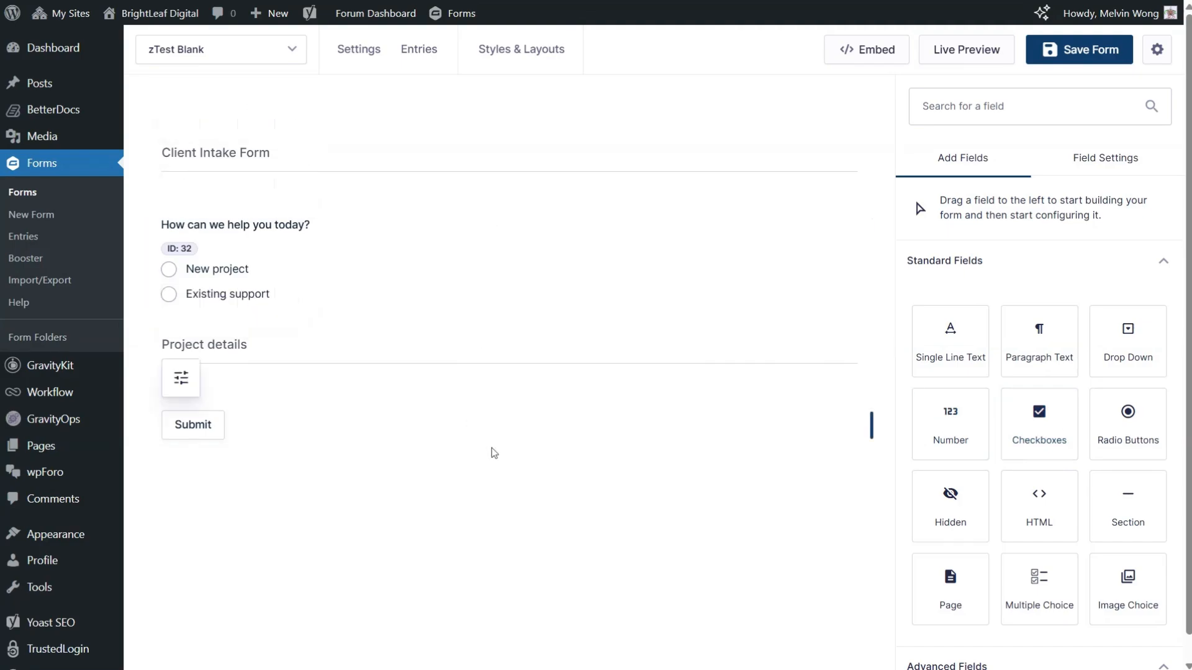
Step: Add a Number field under the Project details section and label it "Estimated Budget"
drag(949, 417, 567, 405)
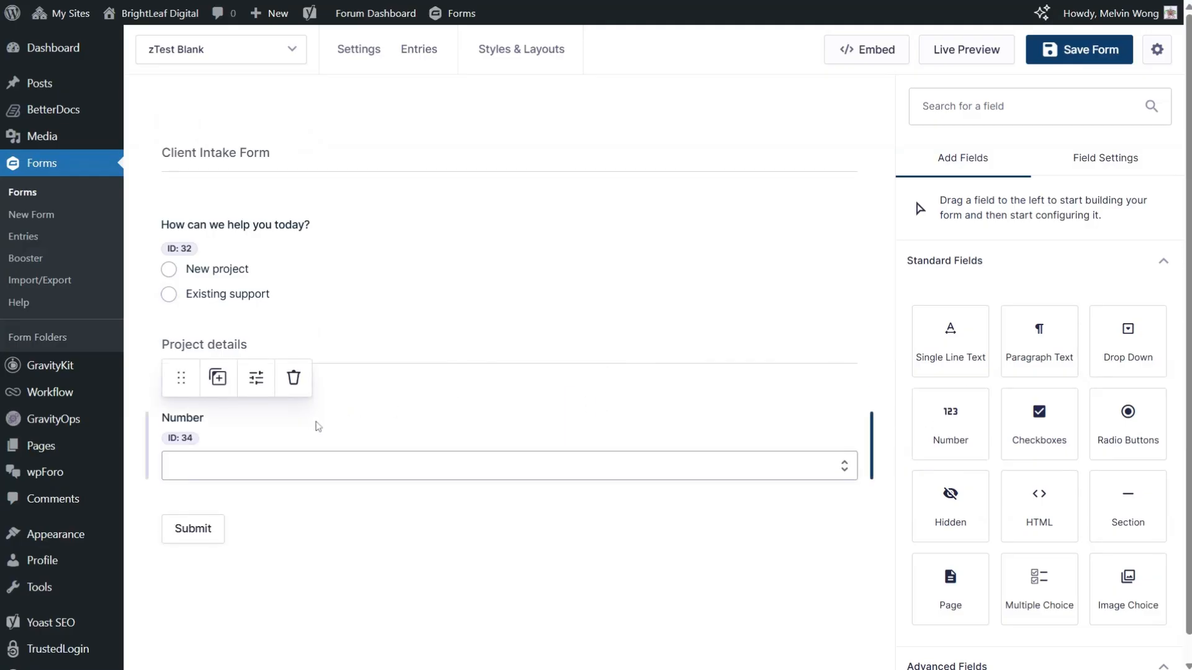
click(1058, 326)
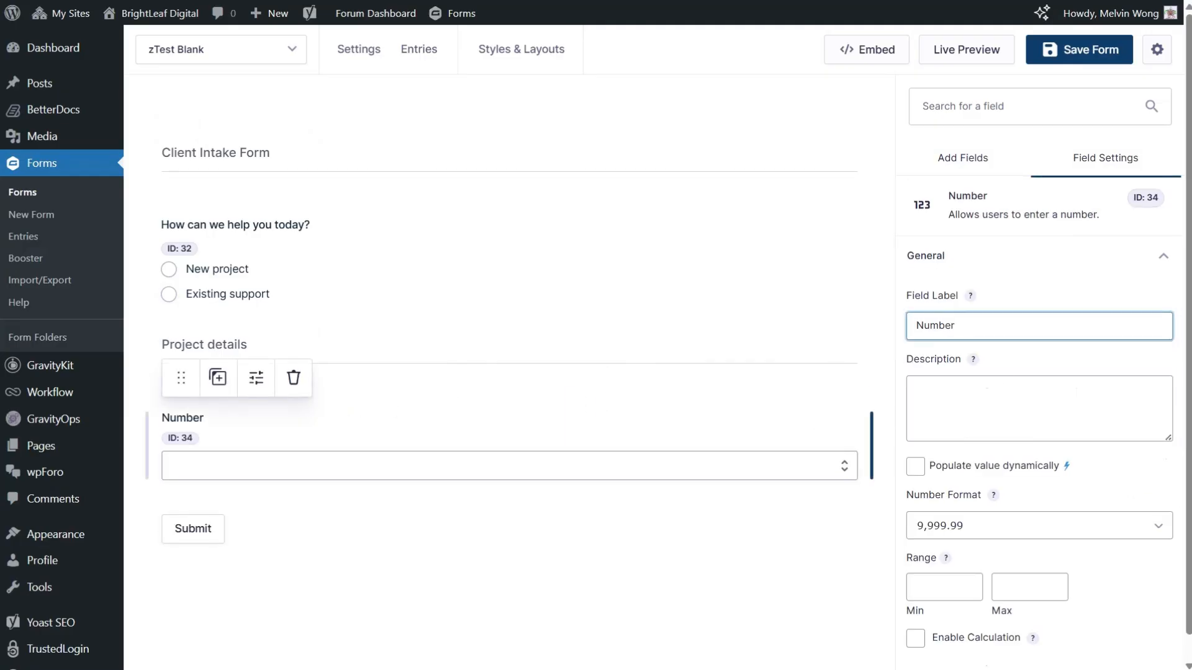
key(ctrl+a)
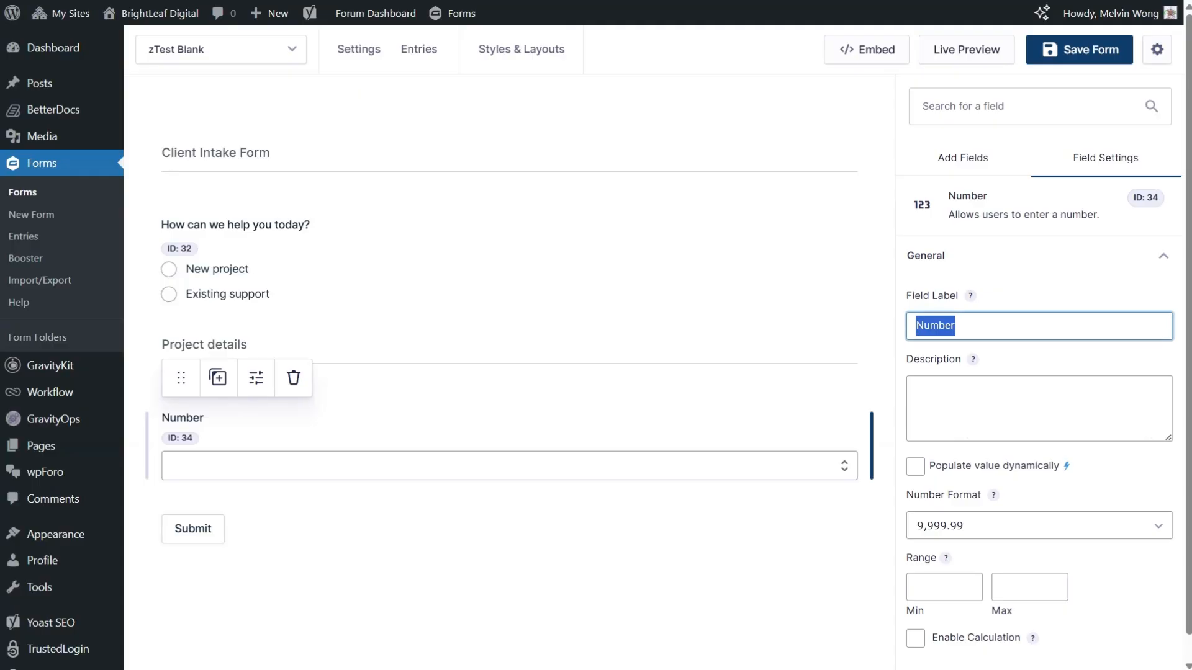
text(Estimated)
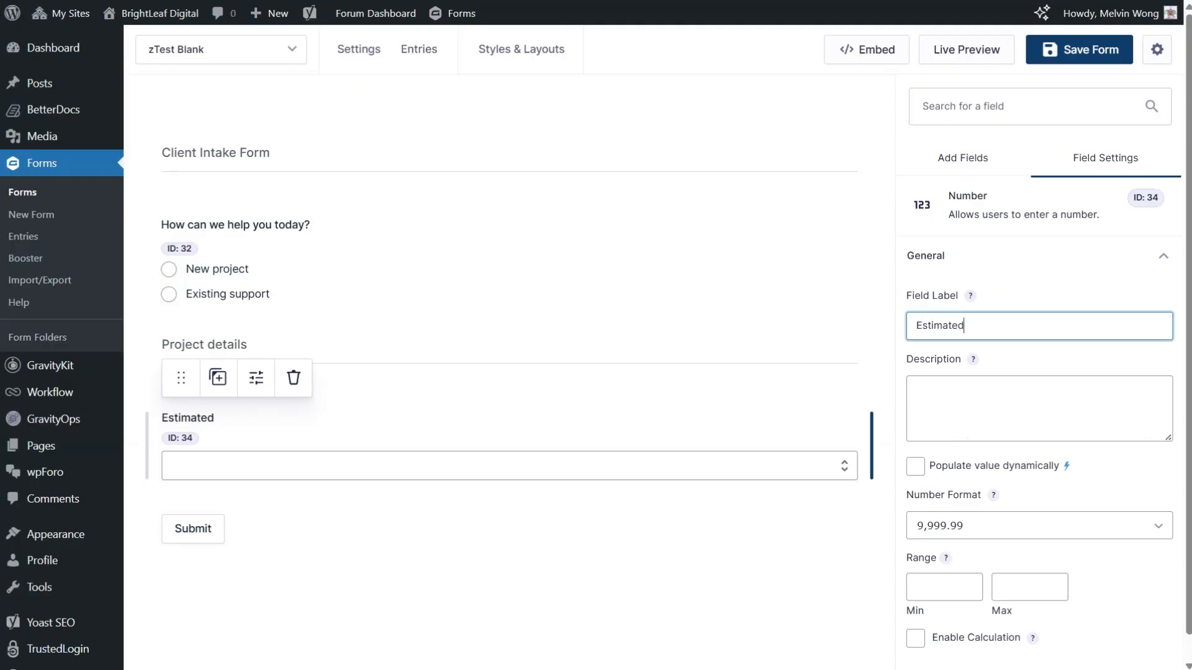
text( Budget)
click(467, 588)
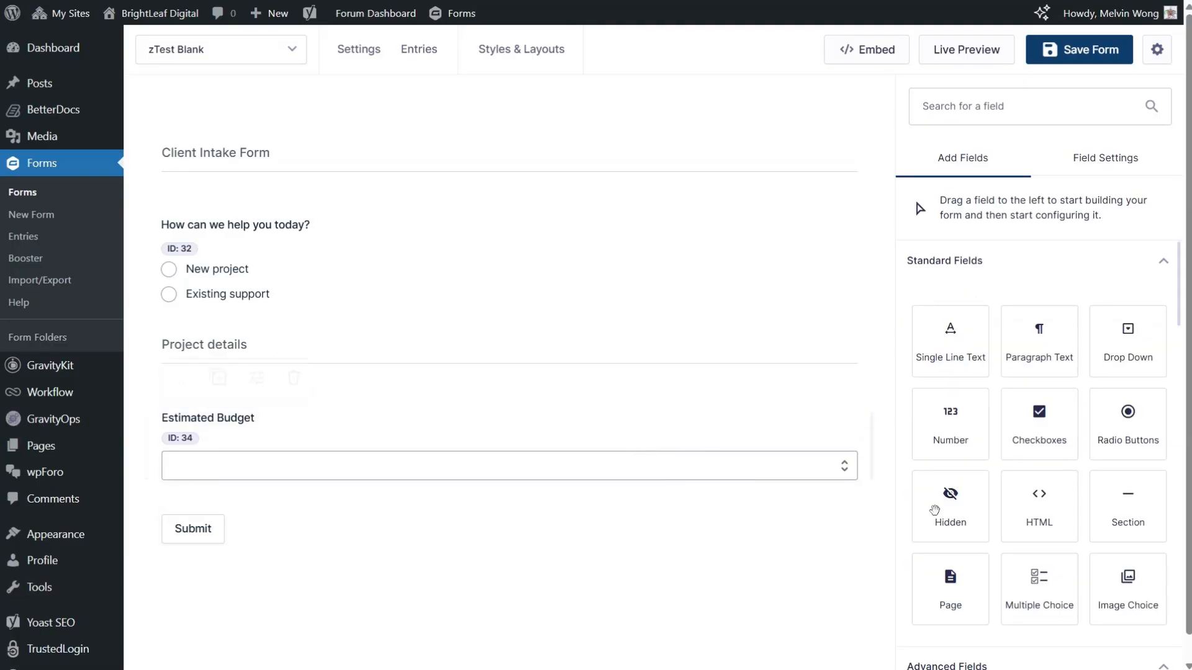
Step: Add a Date field below Estimated Budget and label it "Desired Launch Date"
scroll(1059, 529, down, 3)
drag(1062, 533, 596, 514)
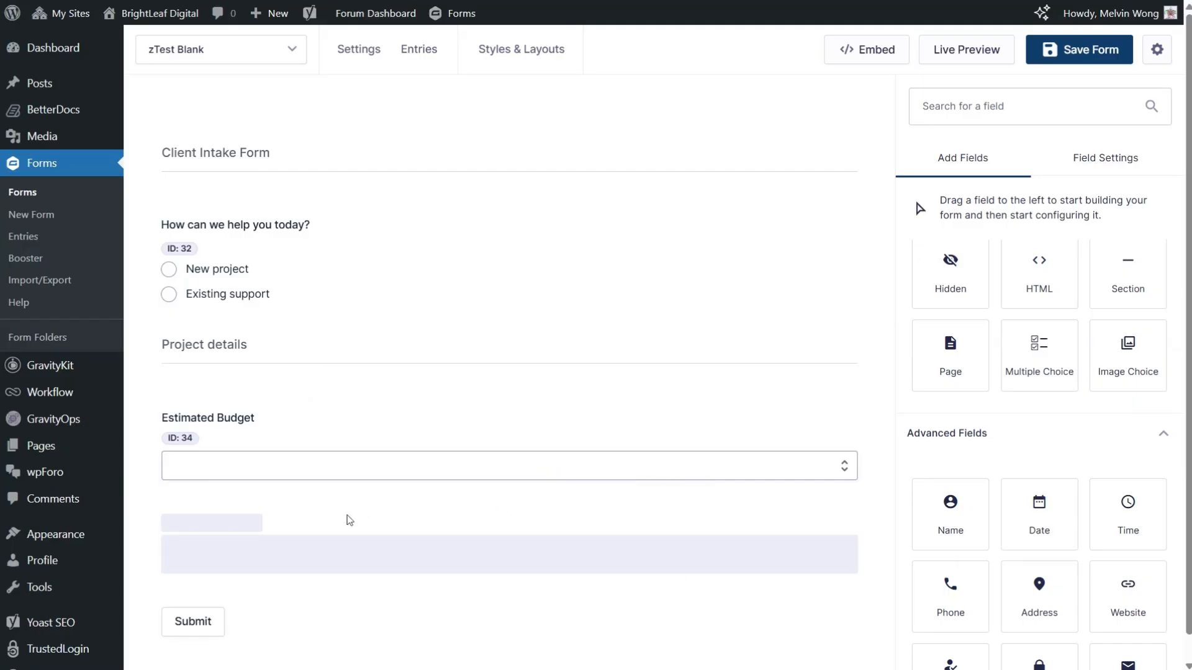
click(972, 325)
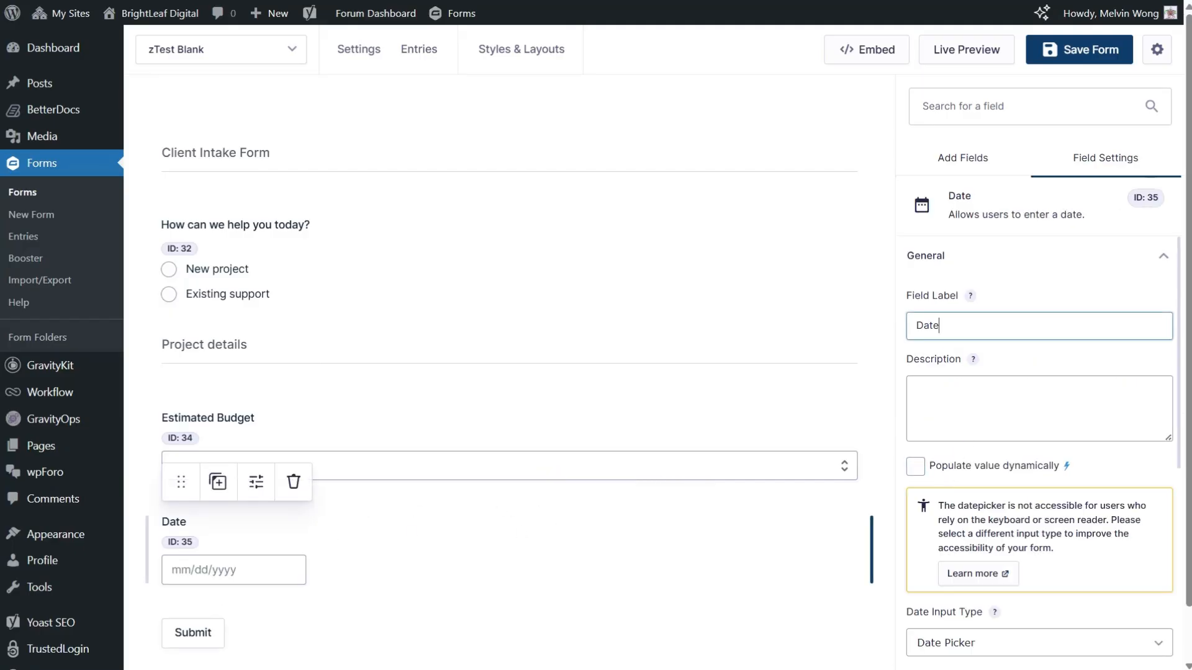
key(ctrl+a)
text(Desire)
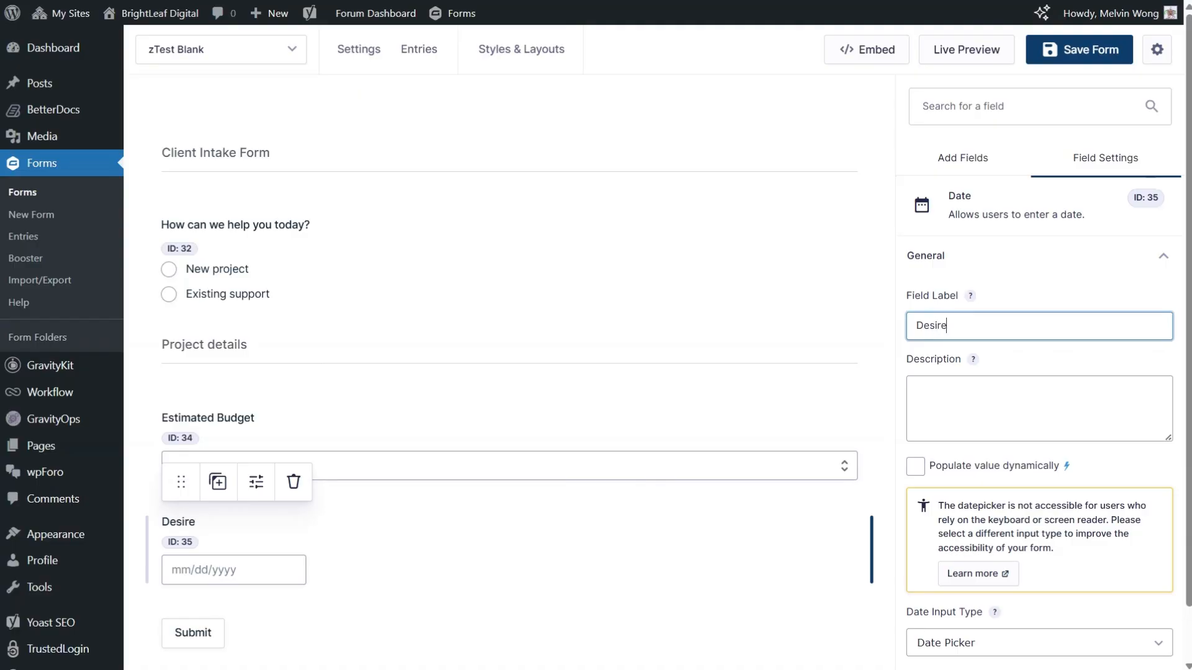
text(d Launch Date)
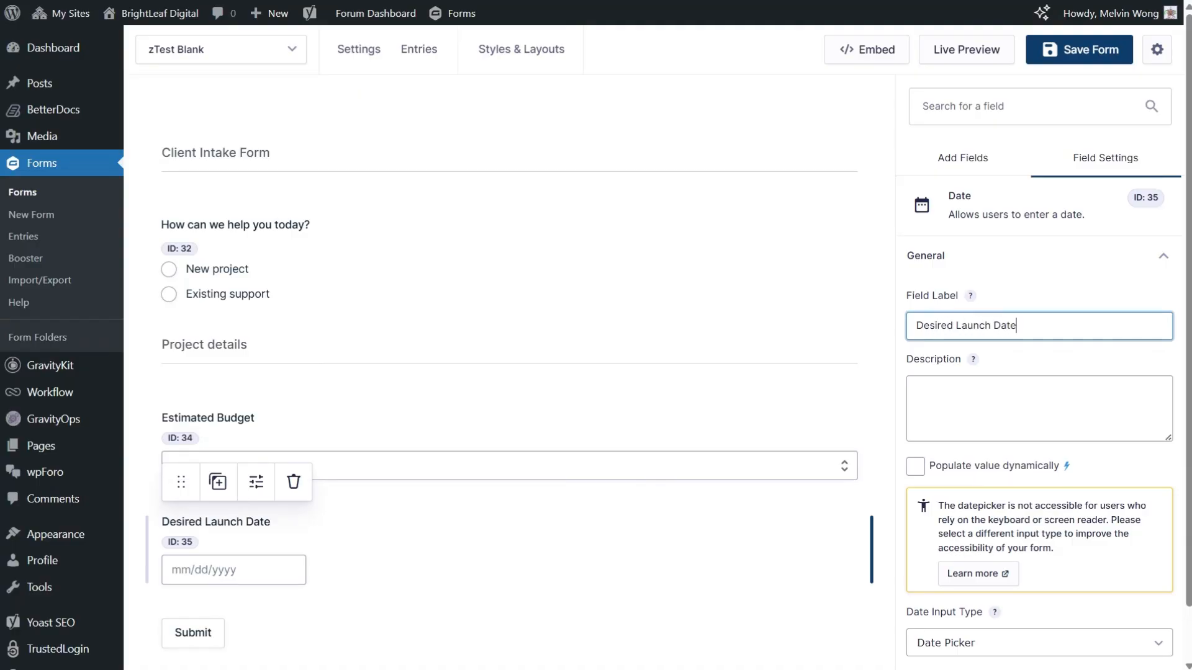
Step: Add a Section field below Desired Launch Date and label it "Support Information"
click(627, 626)
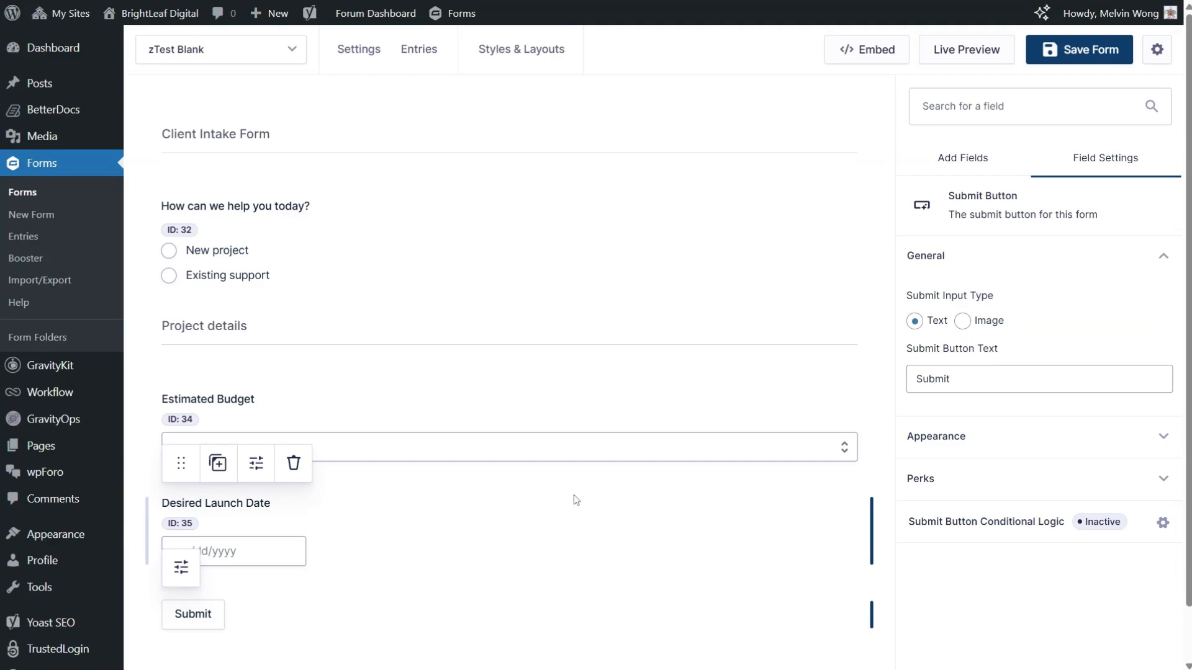
click(987, 163)
scroll(606, 357, down, 3)
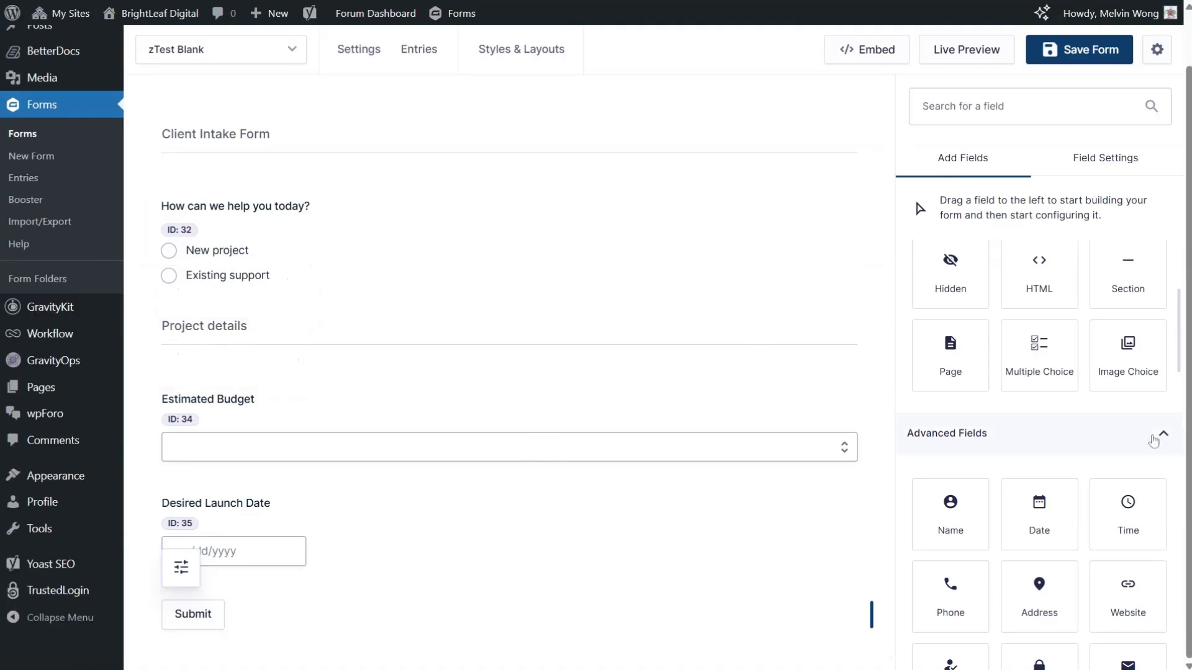
scroll(1117, 444, up, 4)
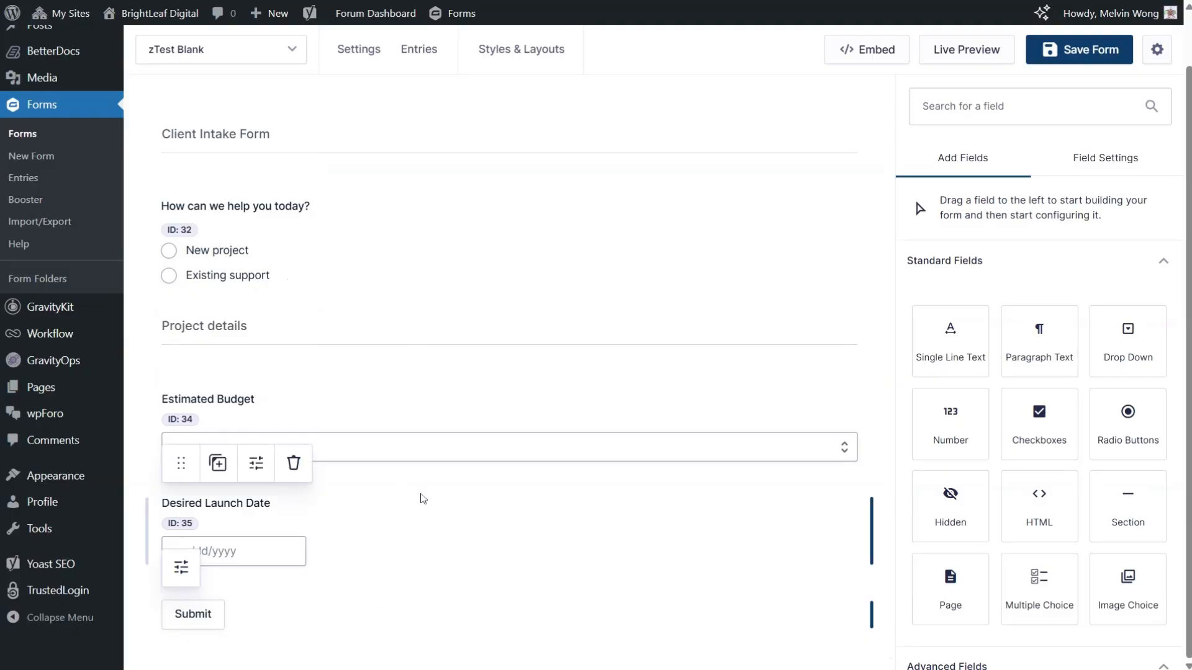
drag(1132, 504, 595, 566)
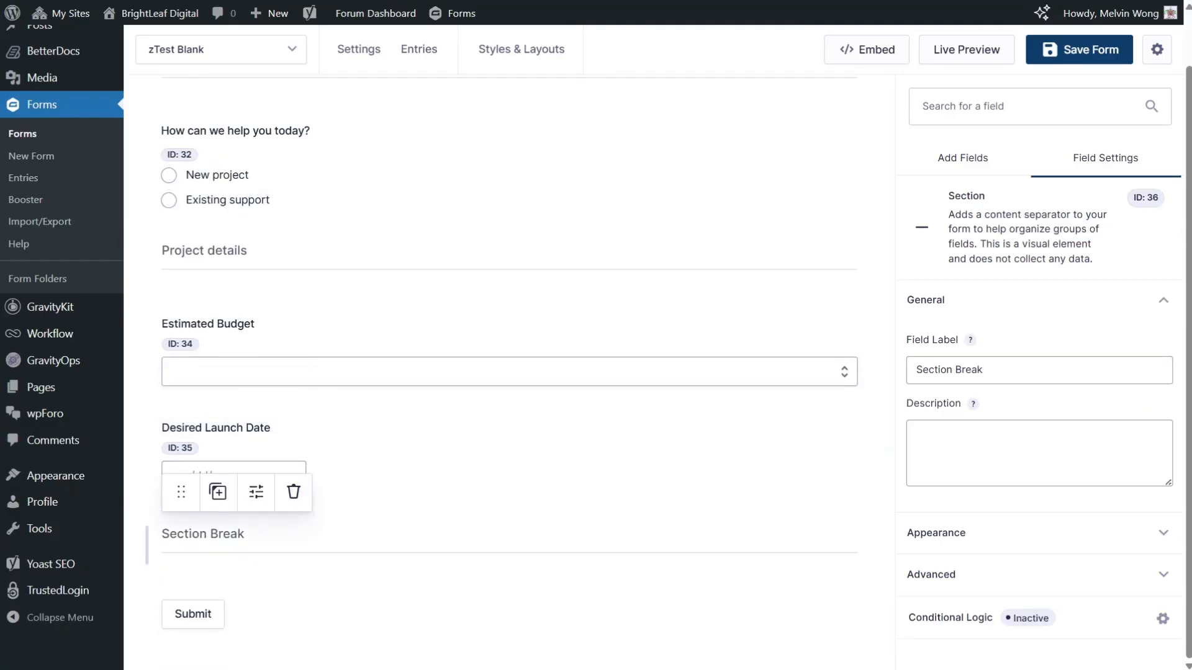
key(ctrl+a)
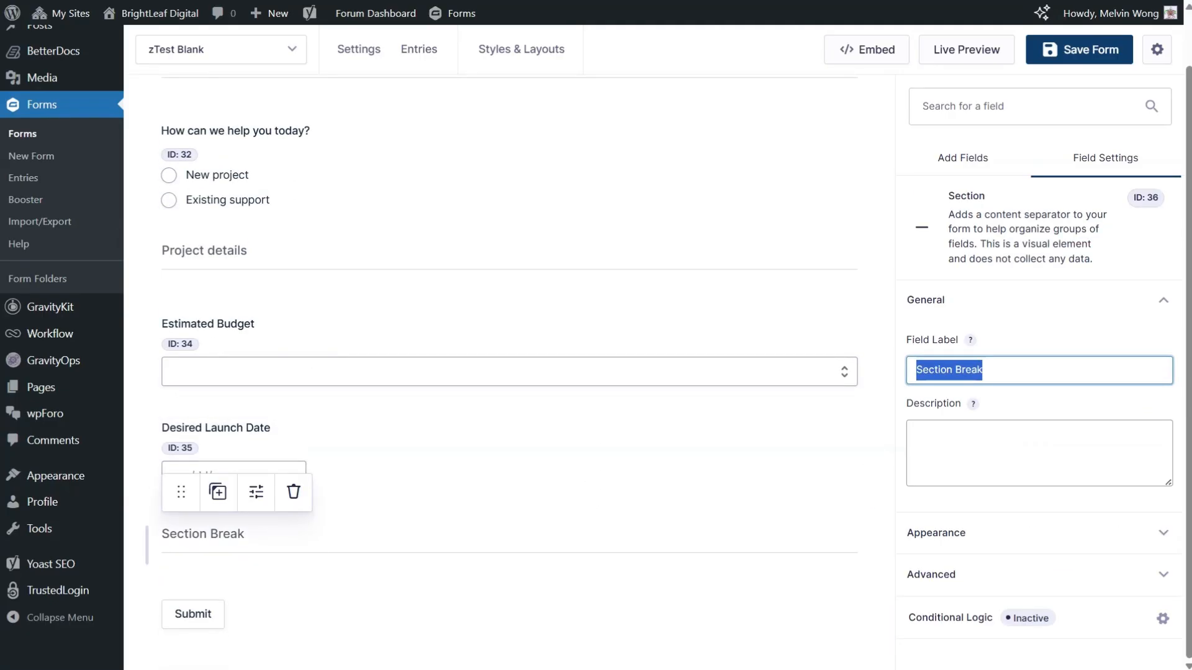
text(Spper)
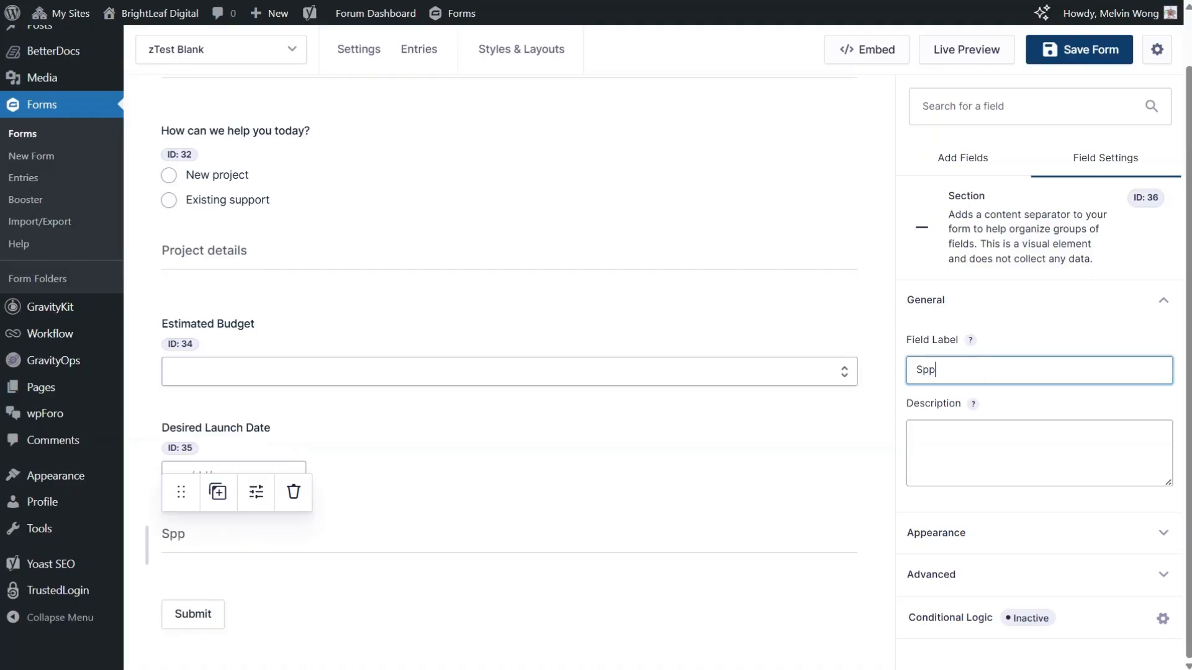
key(BackSpace)
key(BackSpace)
key(BackSpace)
key(BackSpace)
text(upport)
key(BackSpace)
text(Information)
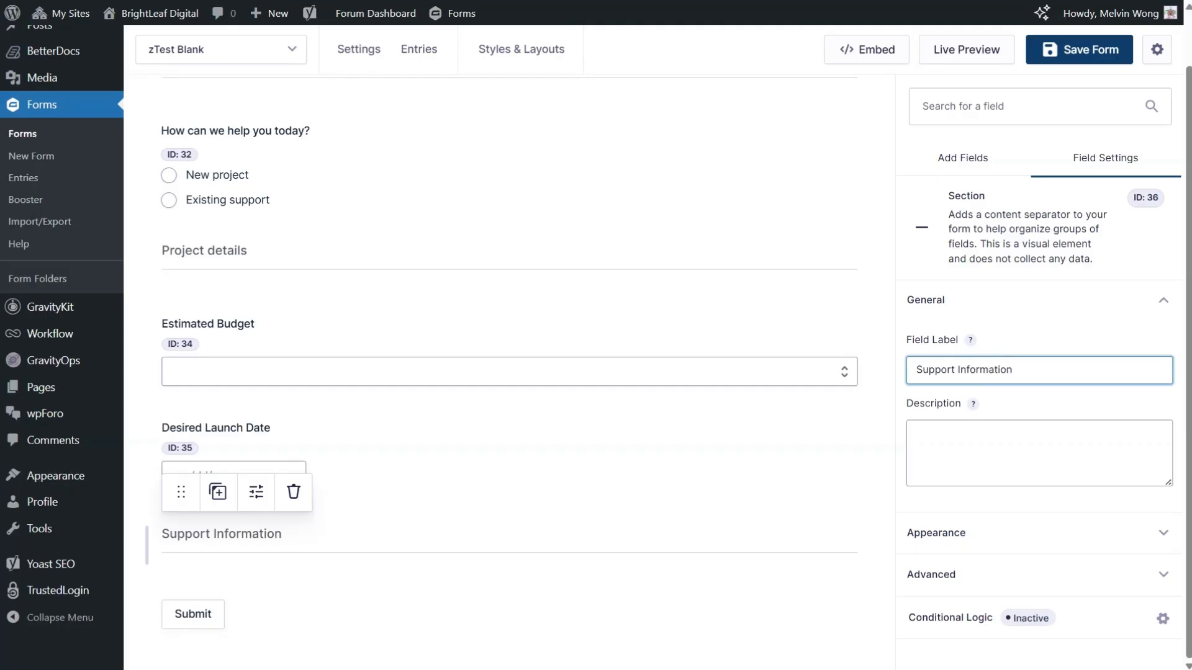
Step: Add a Single Line Text field under the Support Information section and label it "Ticket ID"
click(731, 606)
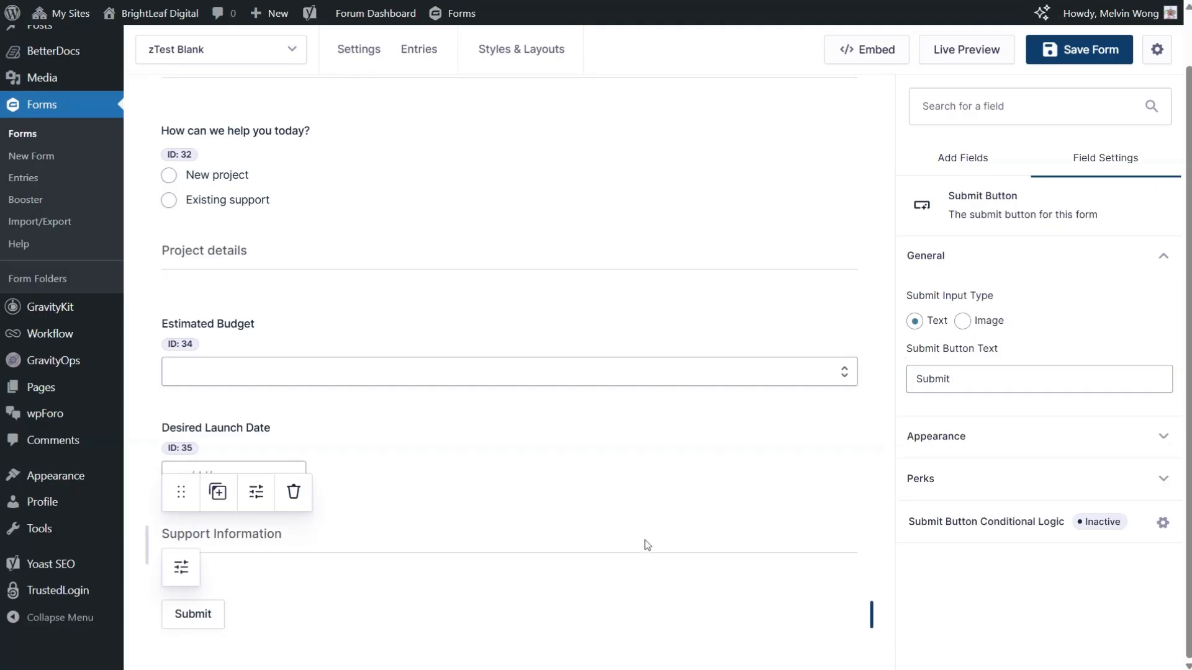
click(956, 156)
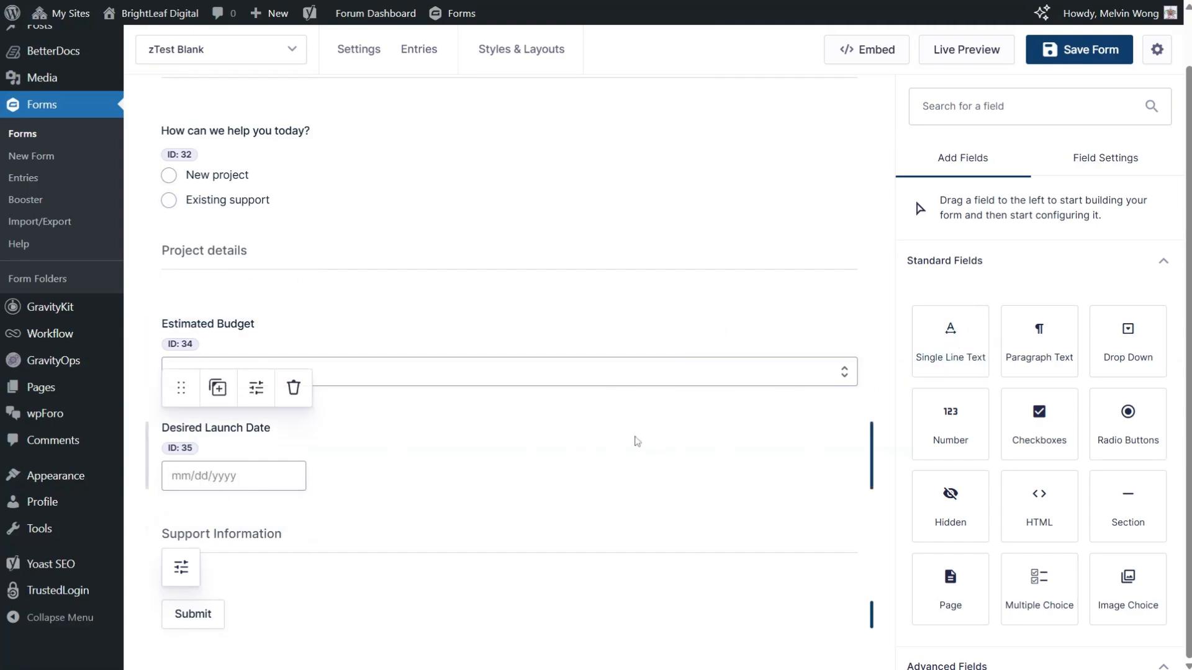
drag(944, 348, 484, 582)
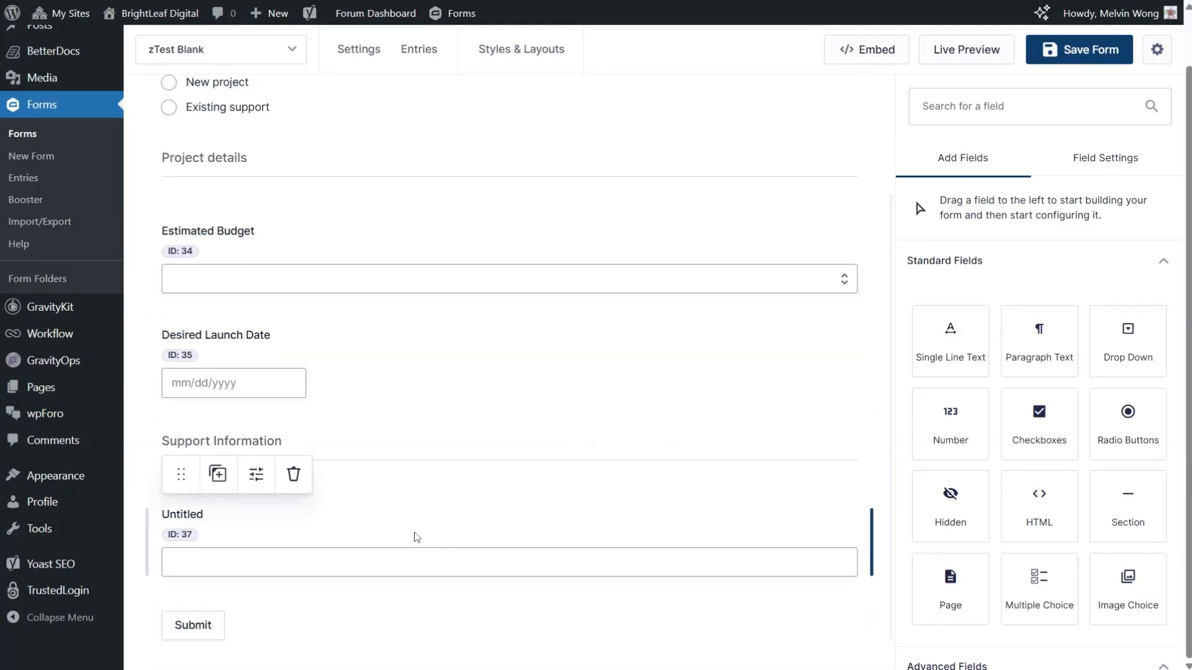
click(412, 534)
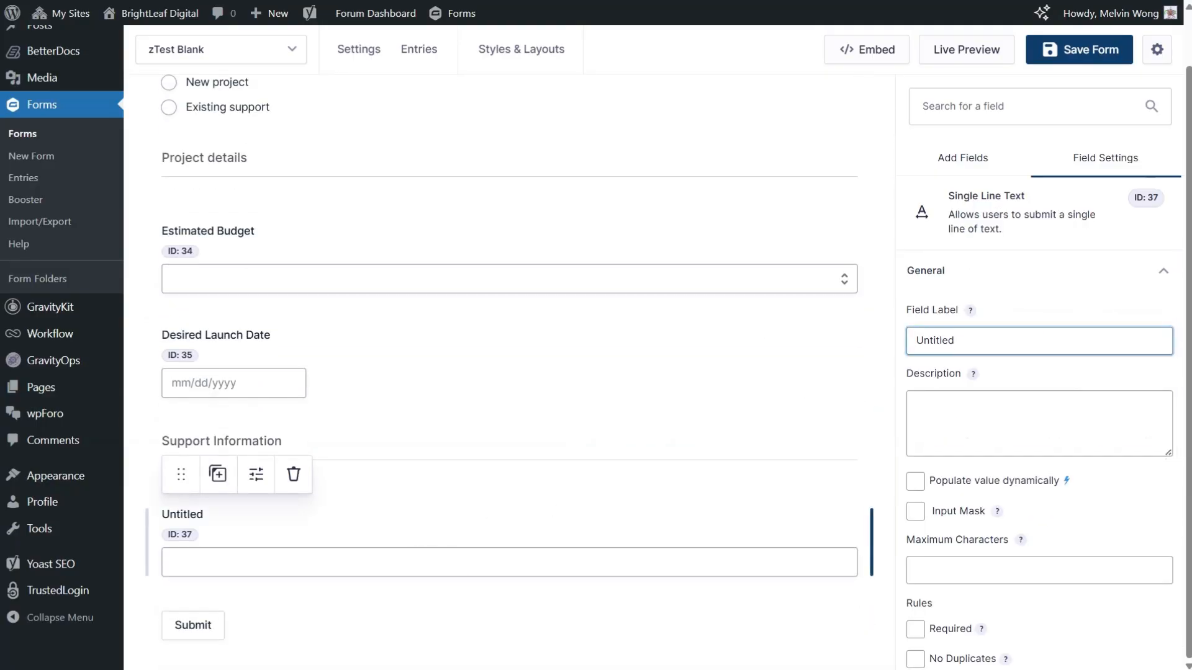
key(ctrl+a)
text(T)
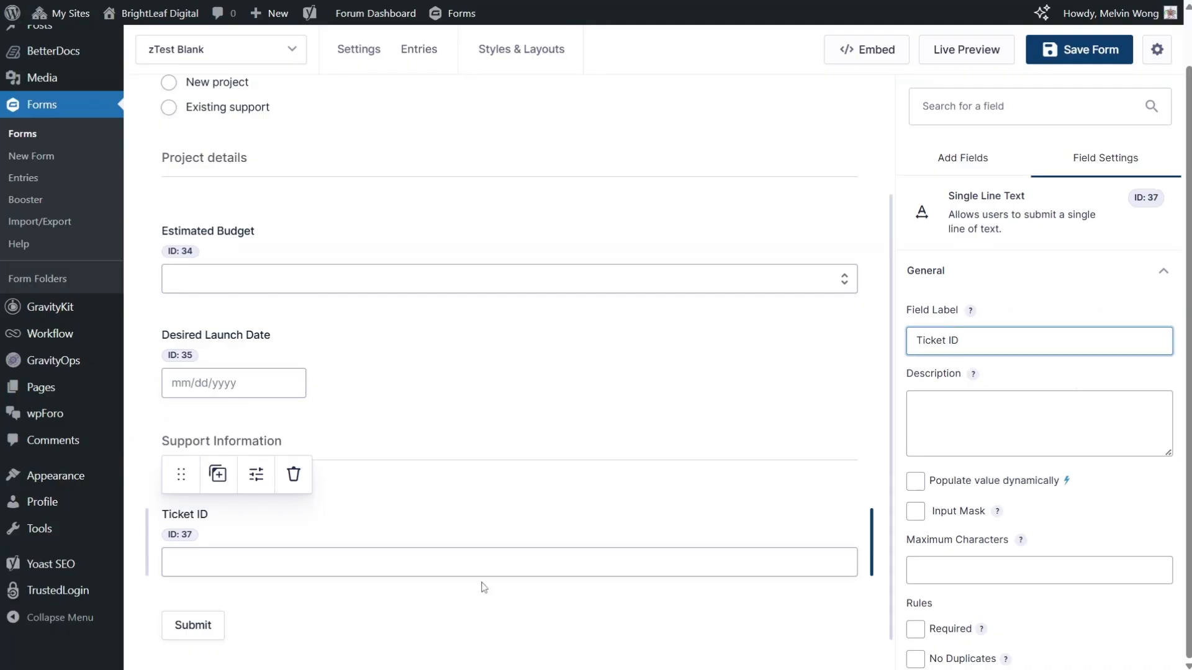
Step: Add a Paragraph Text field below Ticket ID and label it "Issue Description"
click(966, 143)
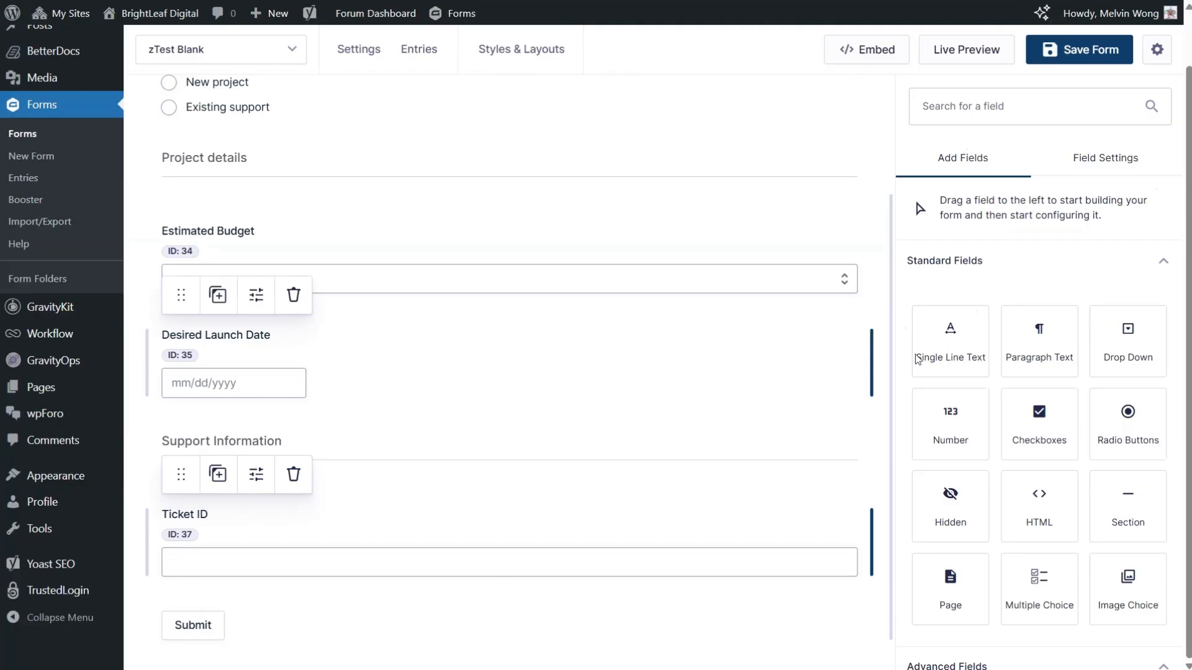
drag(1036, 329, 552, 587)
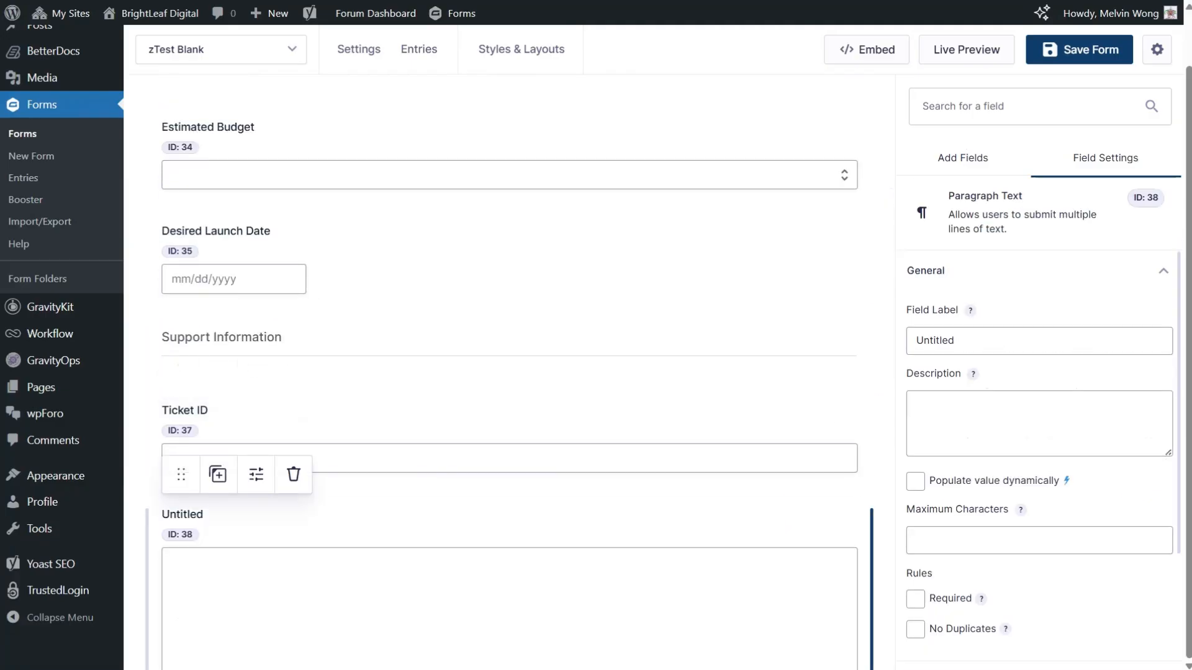
key(ctrl+a)
text(I)
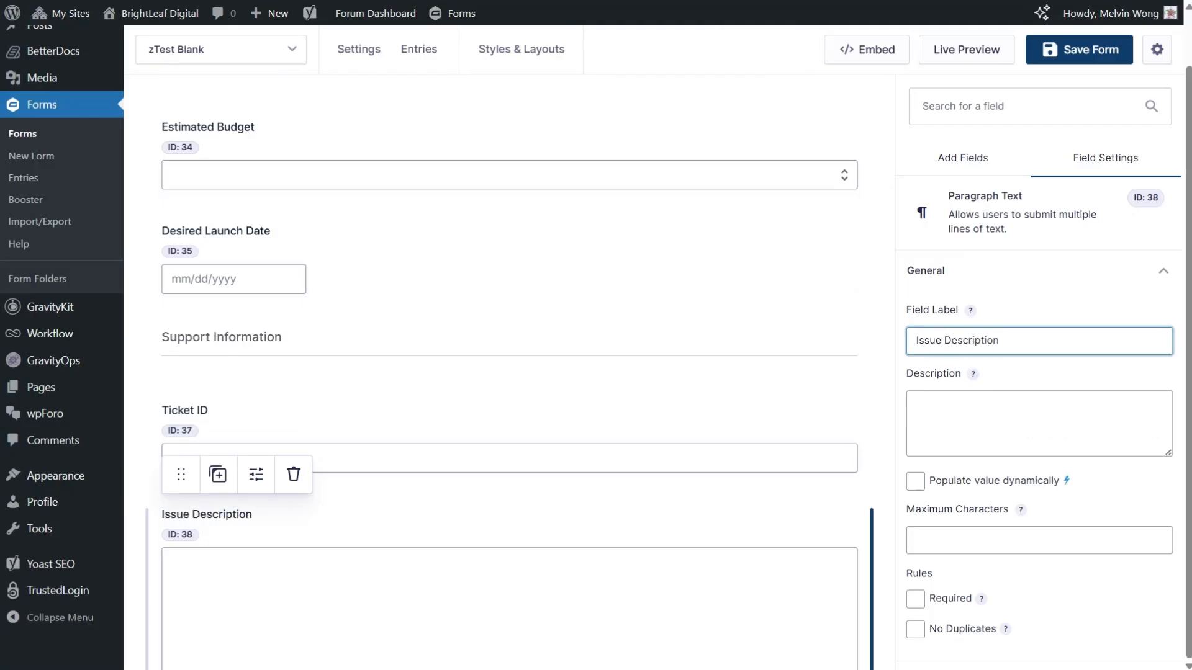
Step: Review the form's layout, checking the fields grouped under the Project details and Support Information sections
scroll(700, 494, down, 3)
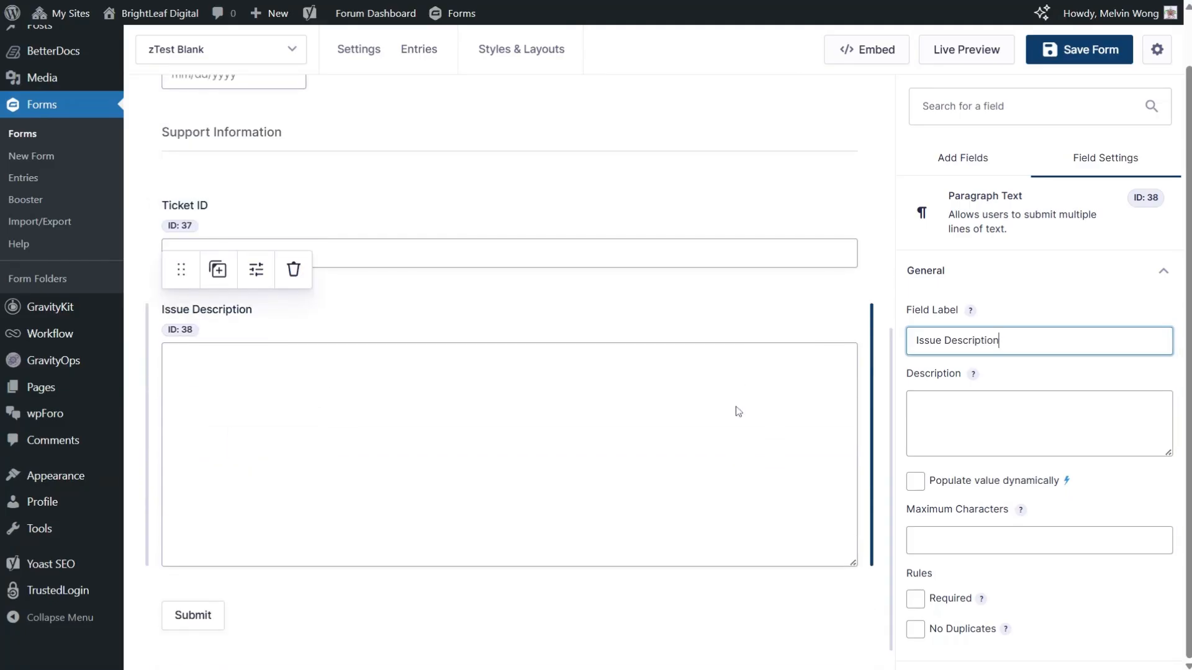
scroll(738, 411, up, 1)
click(420, 234)
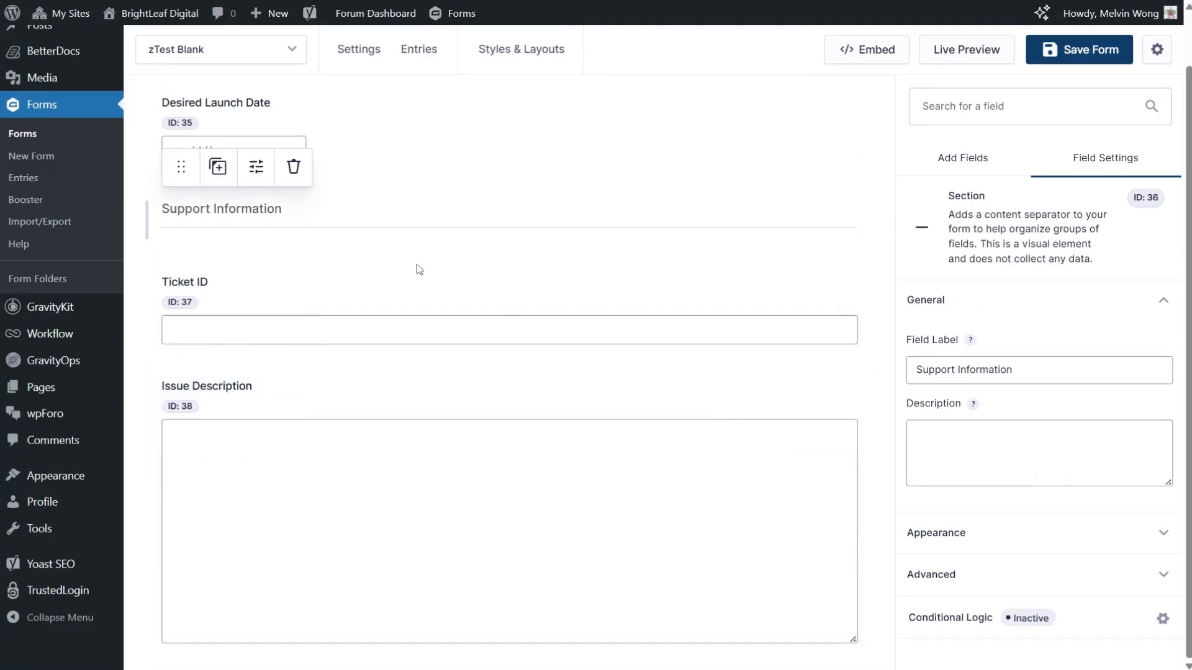
scroll(402, 316, down, 1)
scroll(404, 316, up, 4)
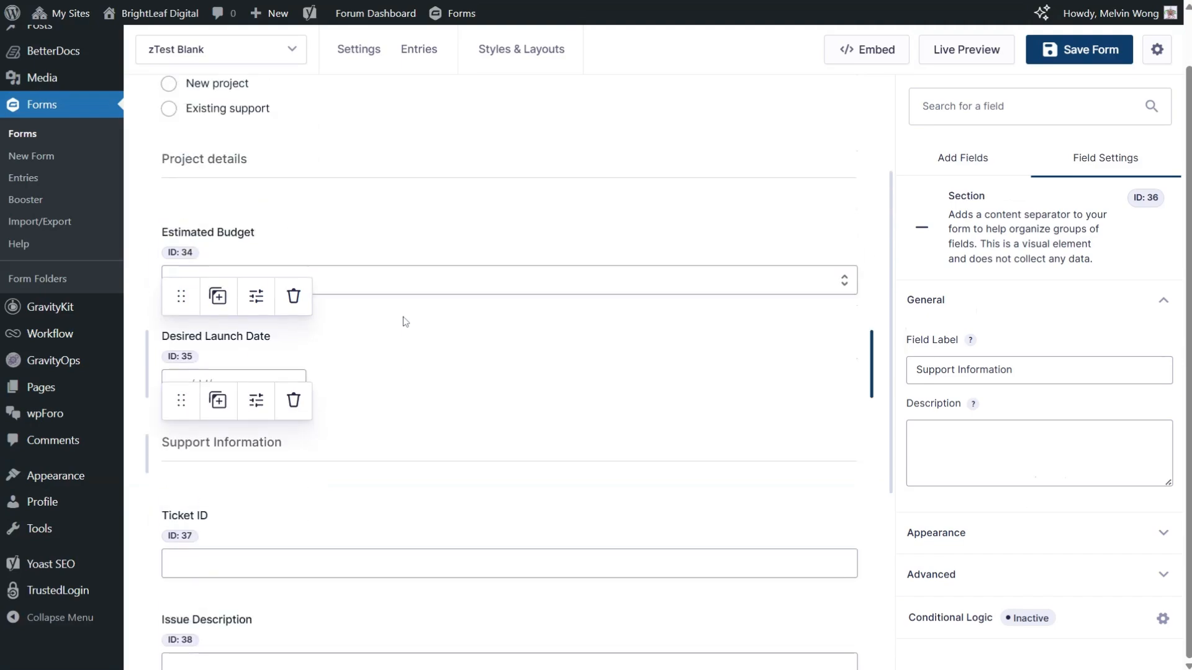
scroll(381, 383, up, 3)
scroll(383, 384, down, 4)
scroll(383, 384, down, 4)
scroll(427, 390, up, 3)
scroll(427, 390, up, 5)
scroll(427, 391, down, 5)
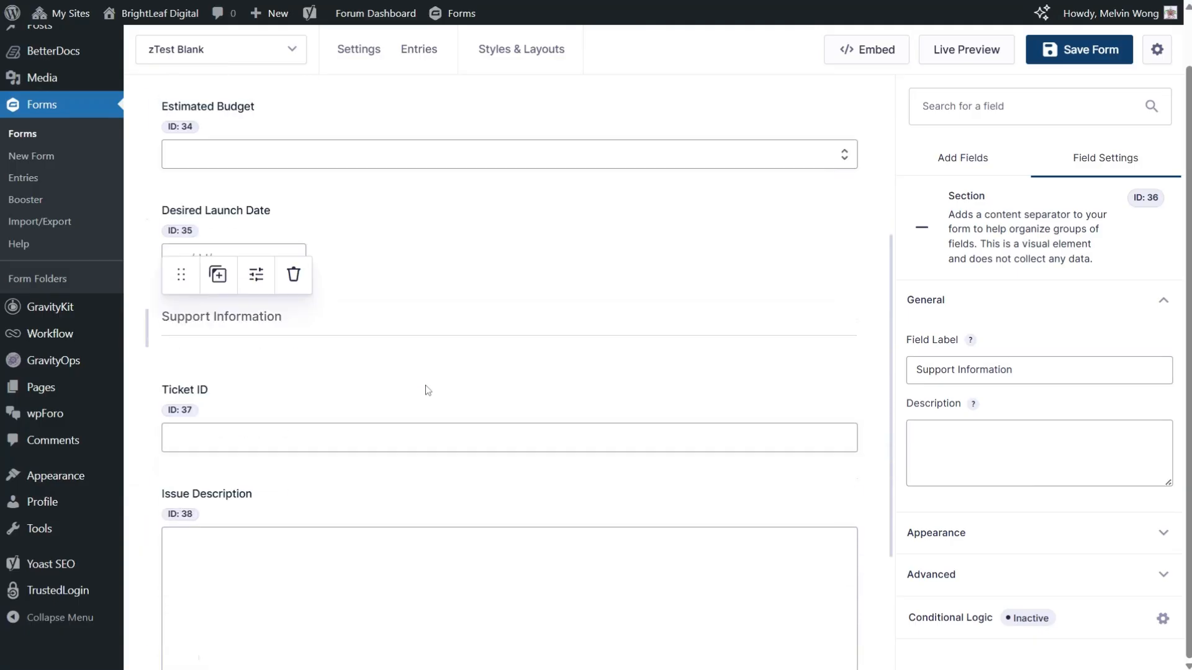
scroll(427, 391, down, 3)
scroll(426, 383, up, 1)
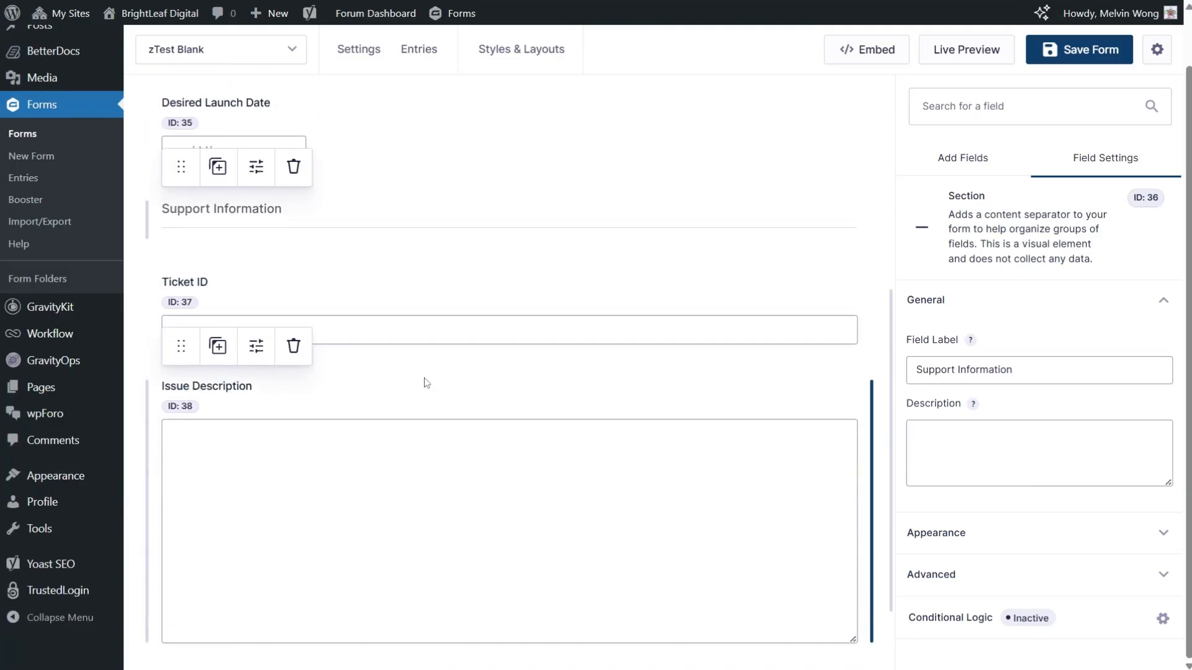
scroll(427, 383, up, 4)
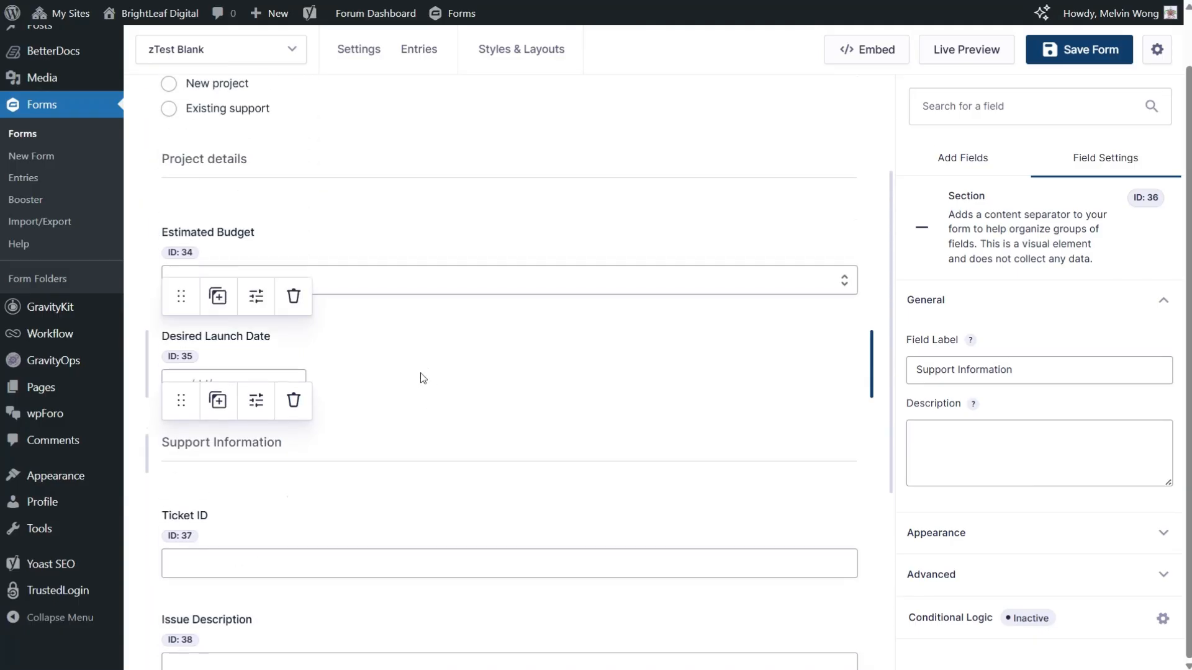
Step: Enable conditional logic on the Project details section so it shows if "How can we help you today?" is "New project"
click(351, 166)
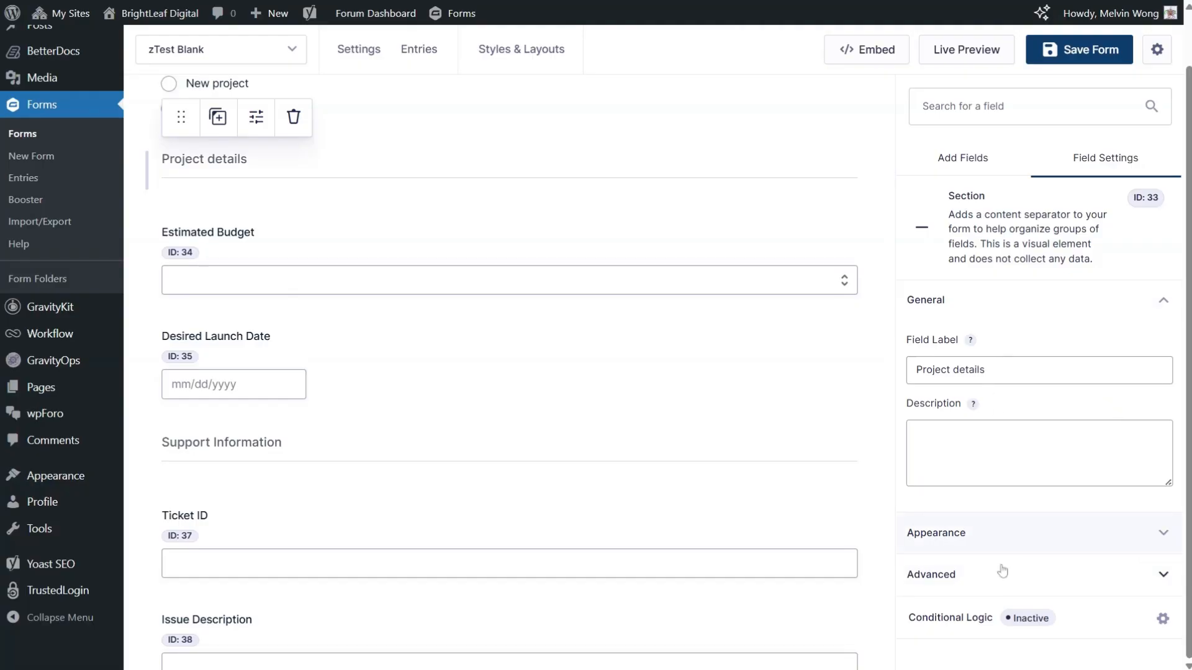
click(967, 630)
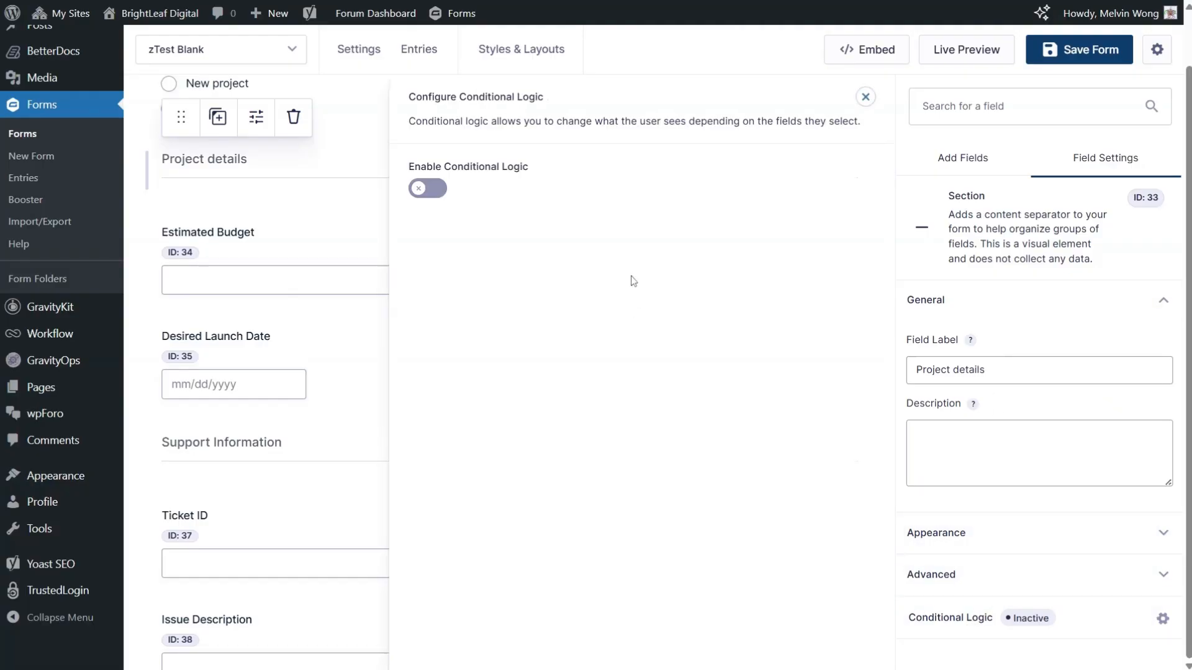
click(428, 193)
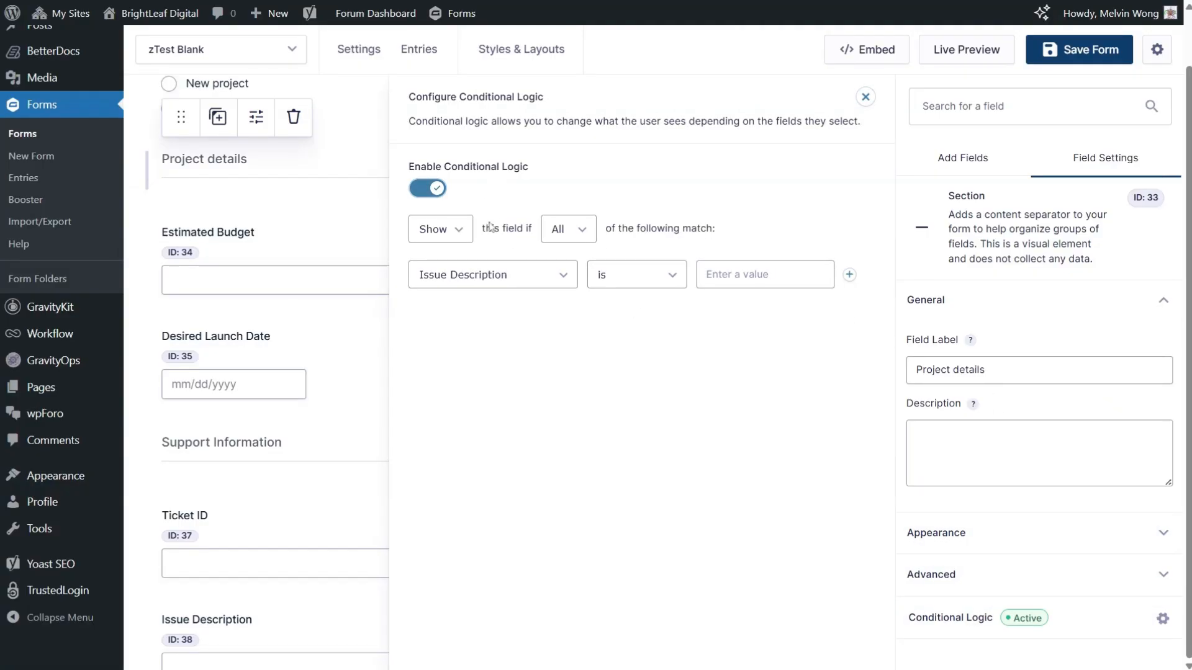
click(489, 280)
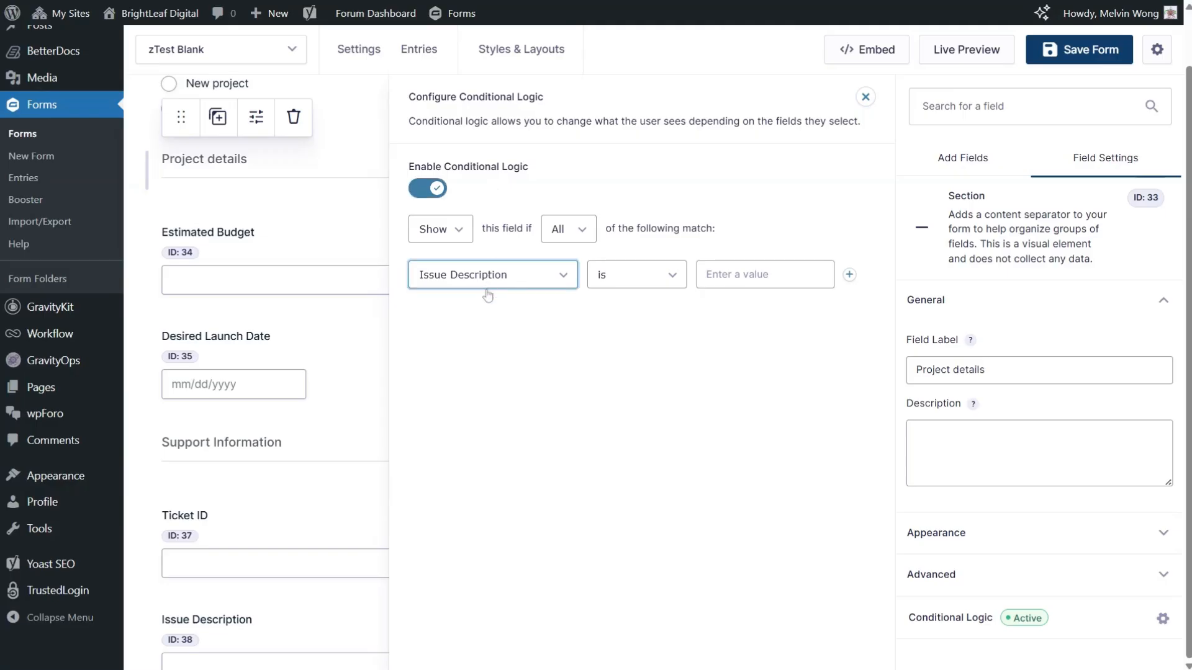
click(488, 295)
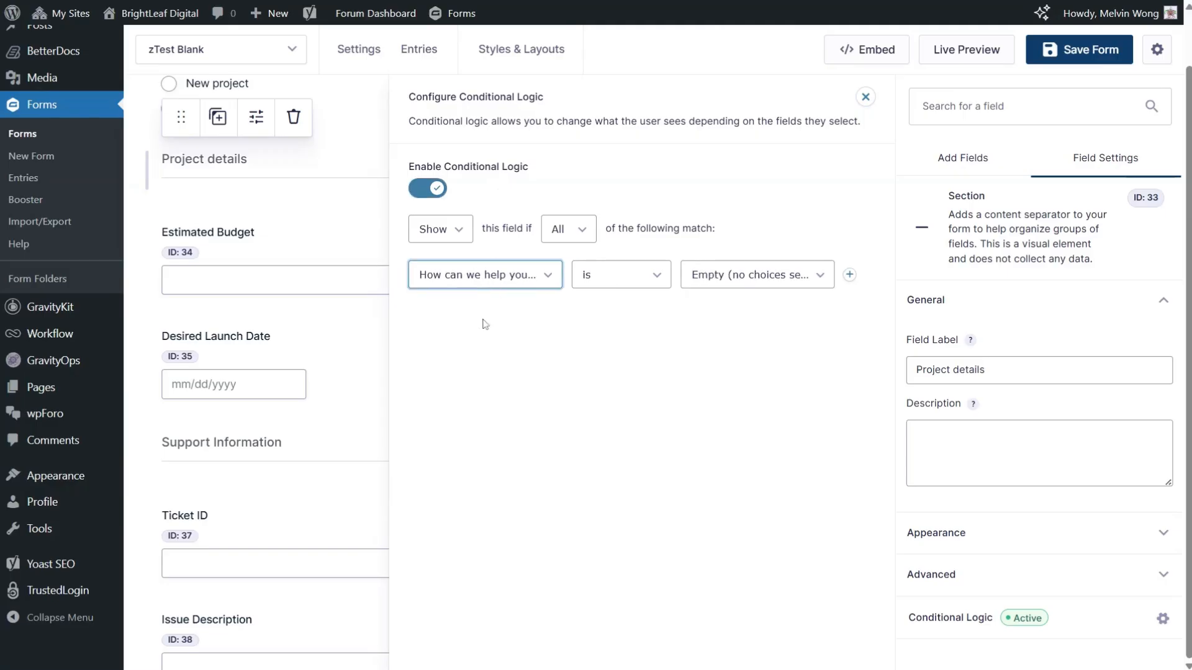
click(738, 284)
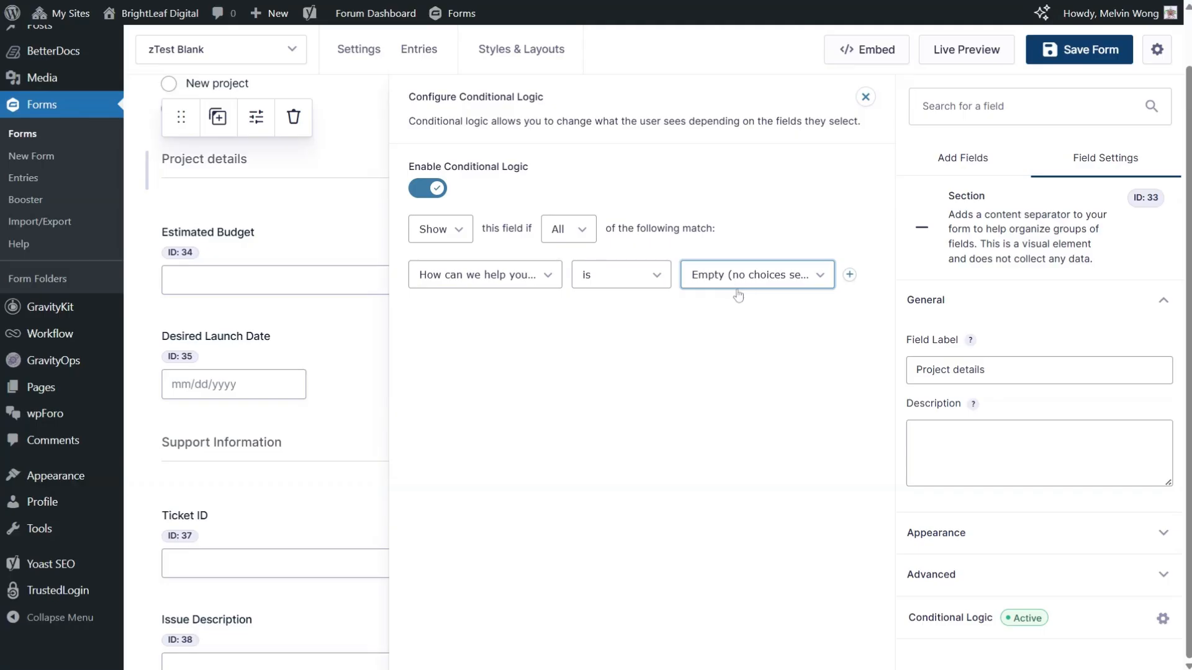
click(732, 323)
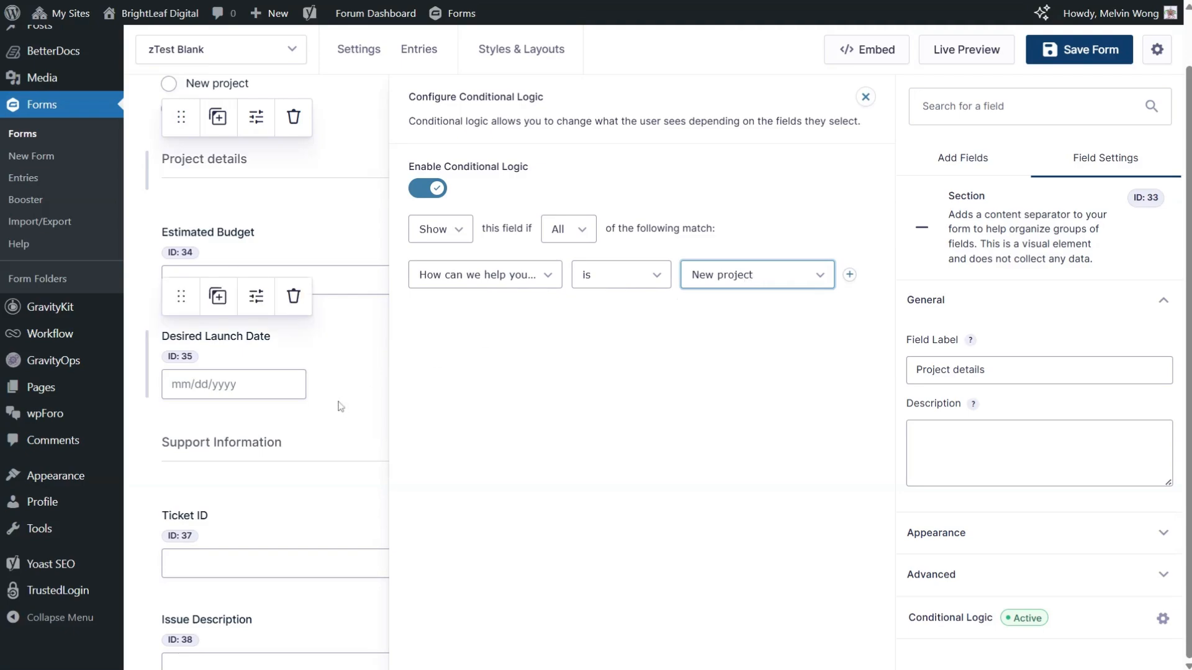
Step: Enable conditional logic on the Support Information section so it shows if "How can we help you today?" is "Existing support"
click(308, 461)
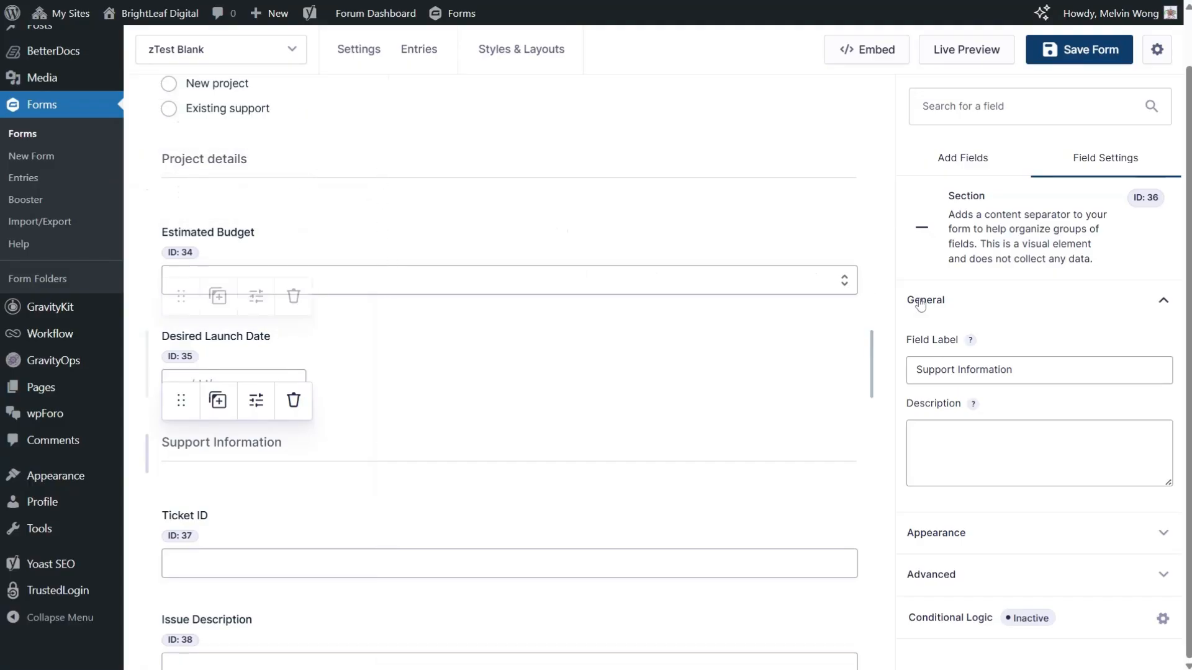
click(960, 617)
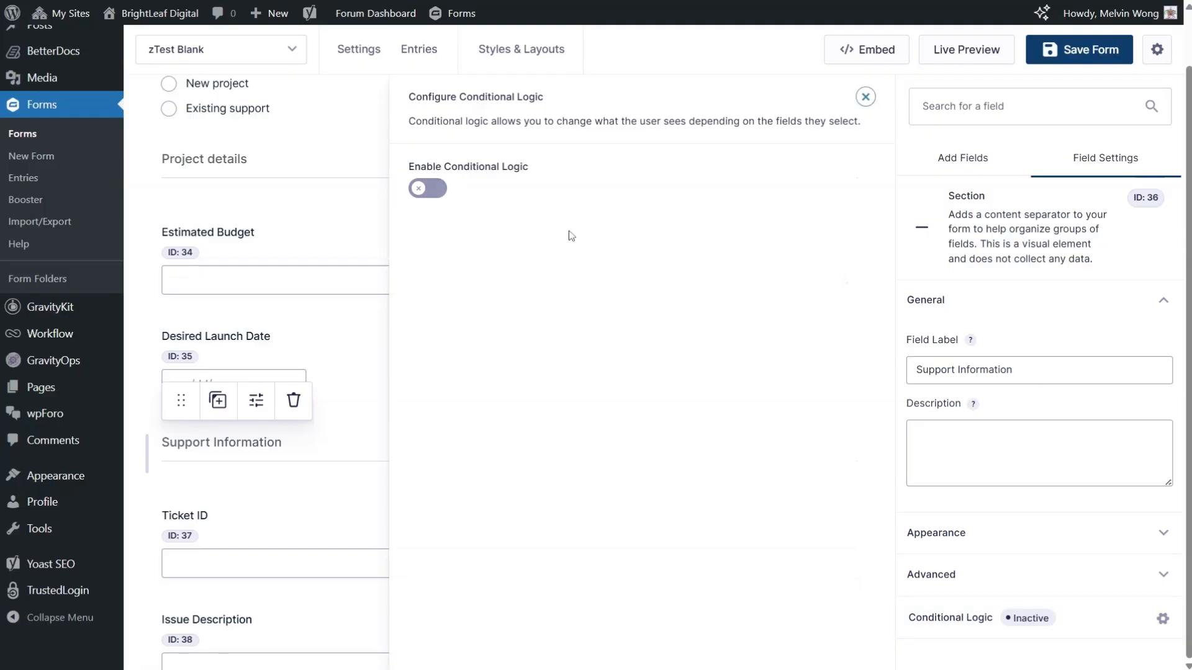
click(427, 190)
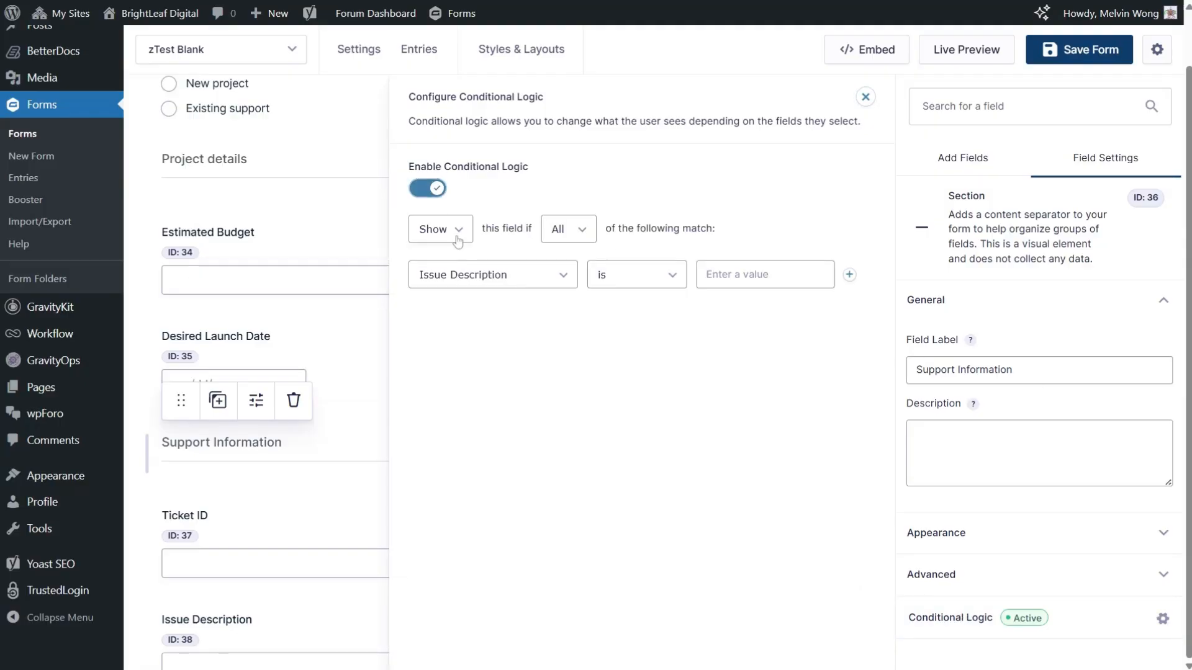
click(477, 295)
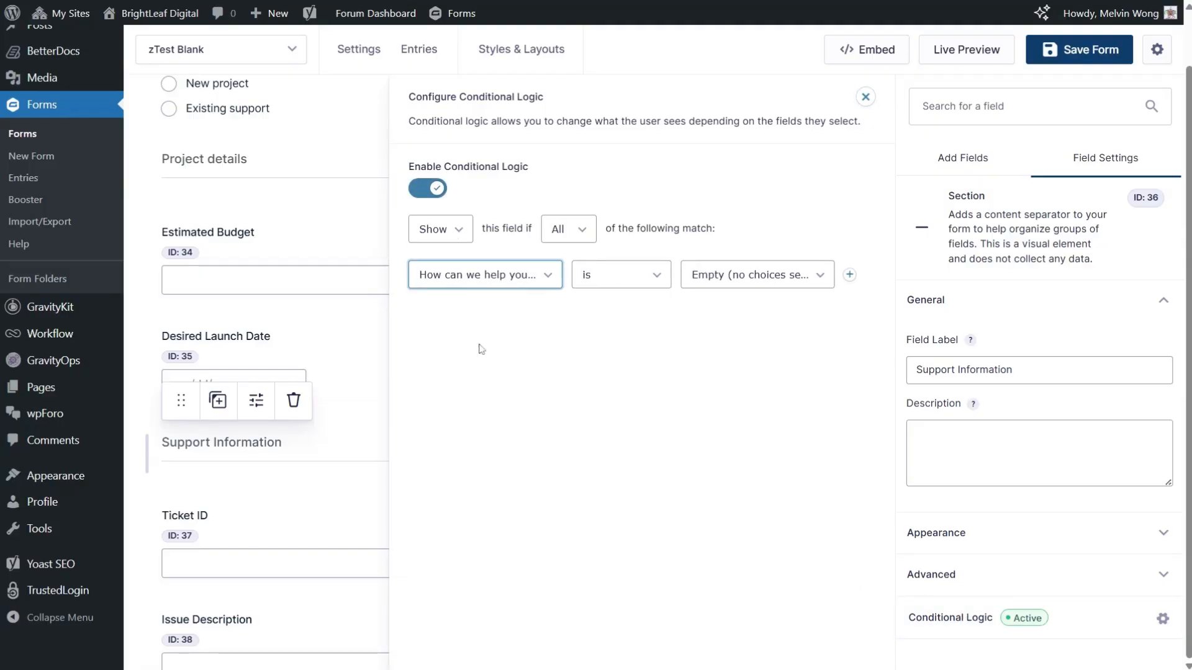
click(722, 284)
click(724, 341)
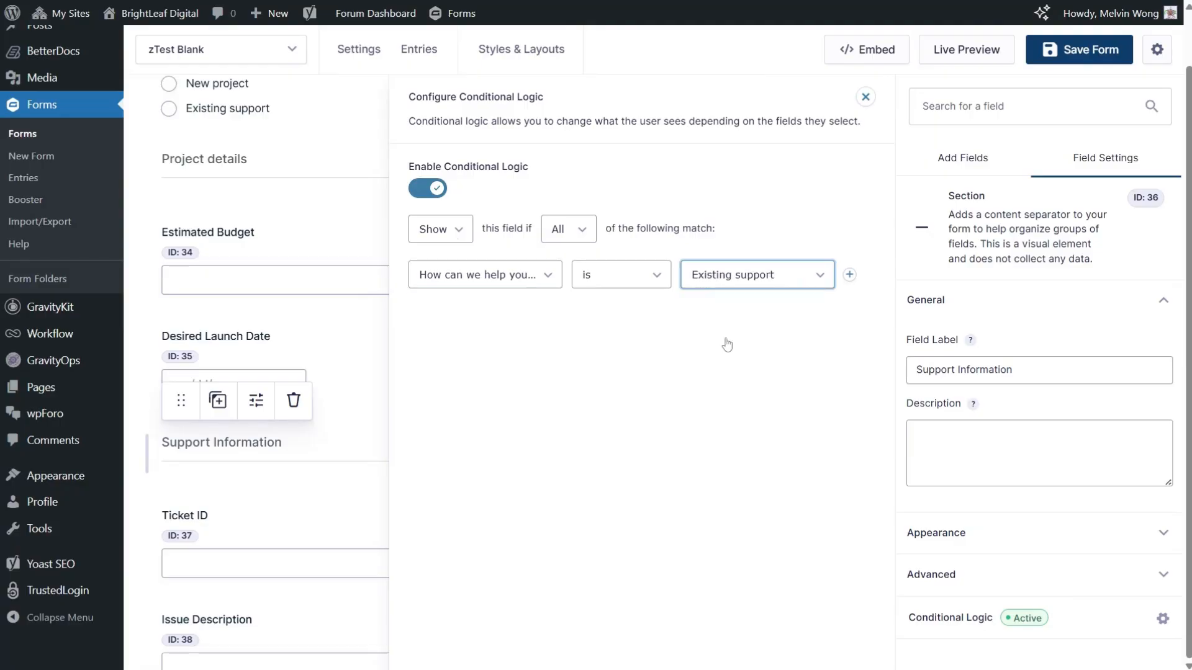
click(299, 257)
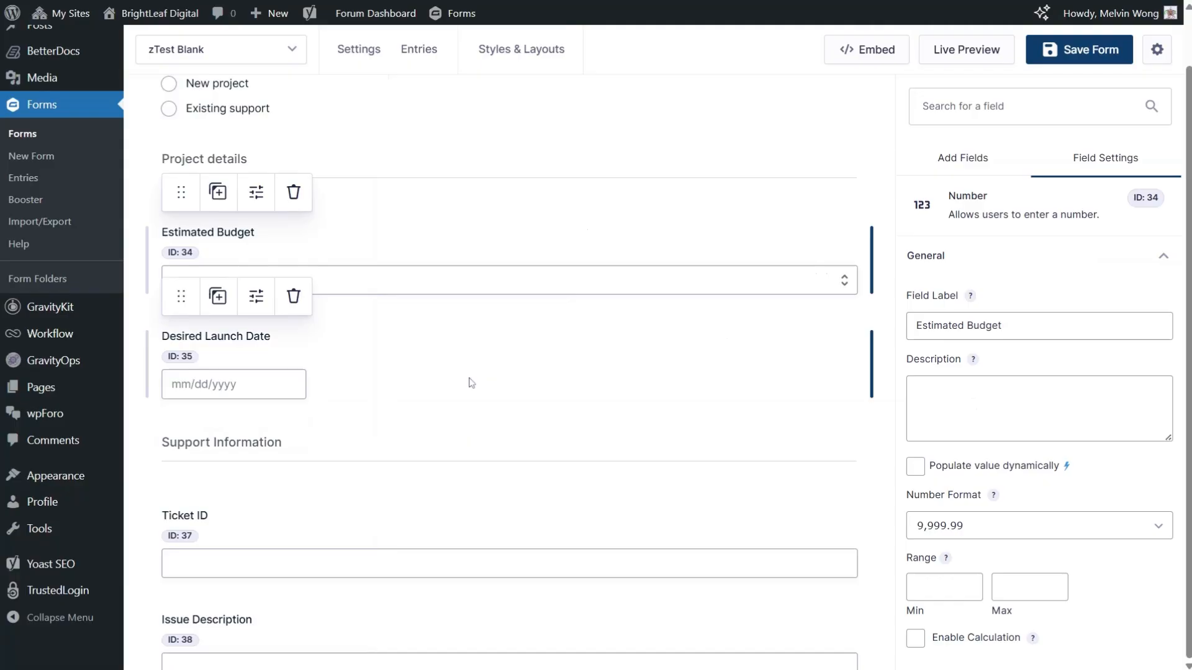
scroll(468, 377, down, 3)
scroll(468, 421, up, 4)
scroll(468, 421, down, 7)
scroll(468, 421, up, 7)
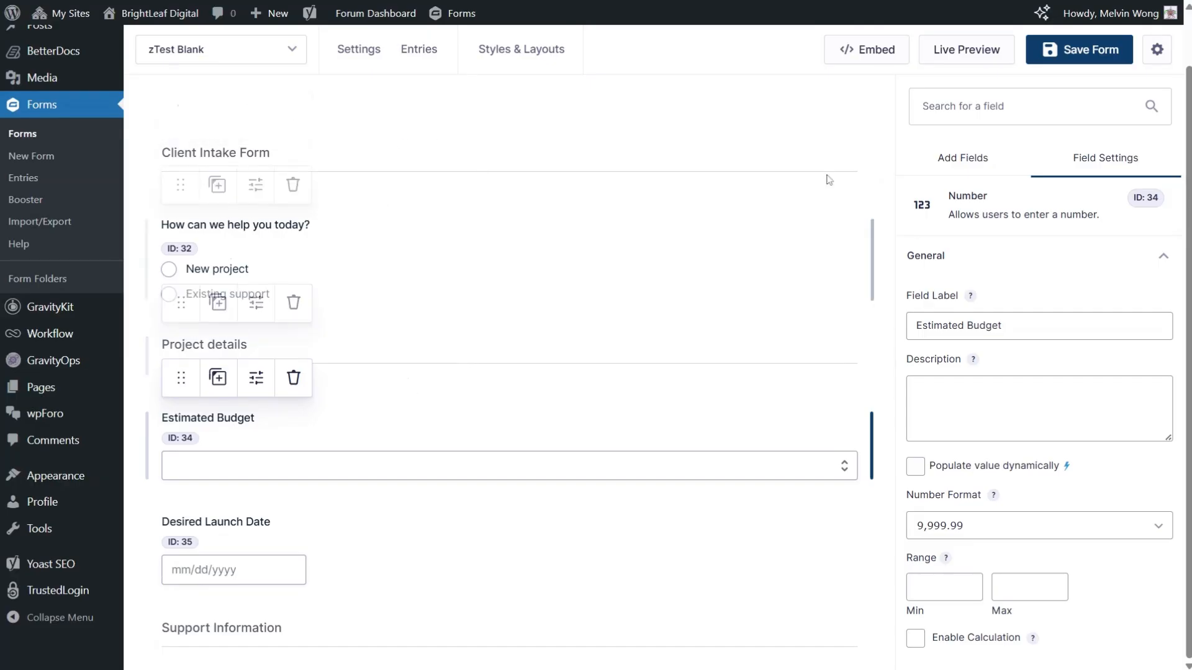
Step: Save the client intake form with the conditional logic set on its two sections
click(1081, 62)
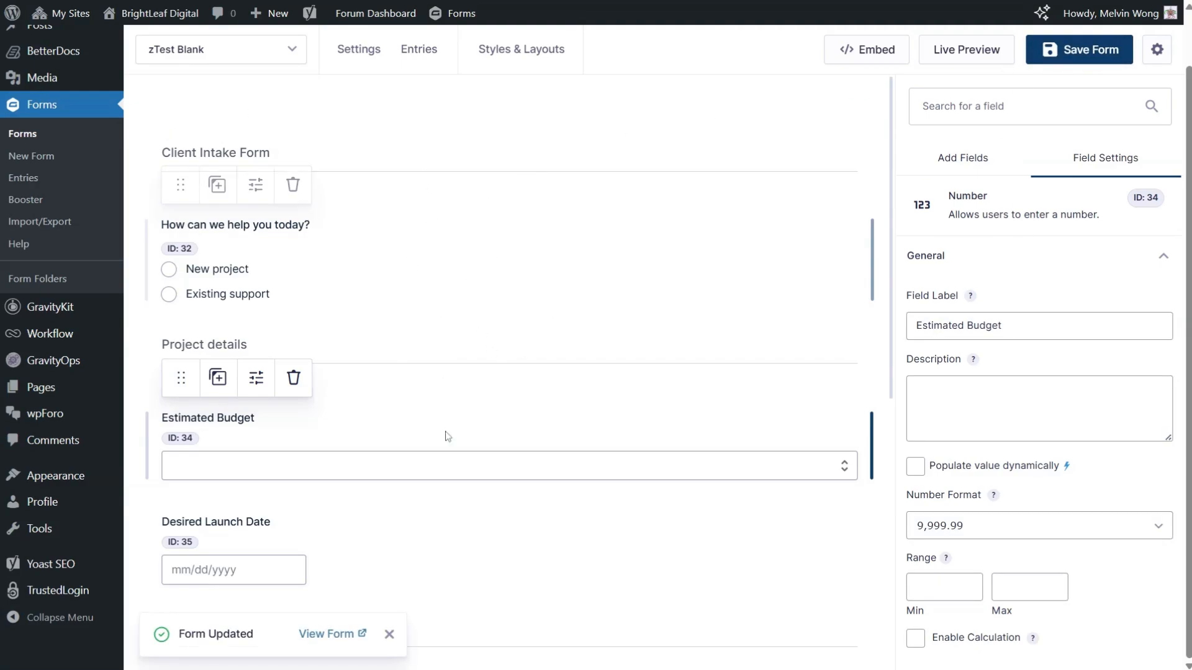
Step: Examine the saved form from the Client Intake Form heading to the Submit button, with the available field types shown alongside
scroll(446, 431, down, 8)
scroll(446, 431, up, 8)
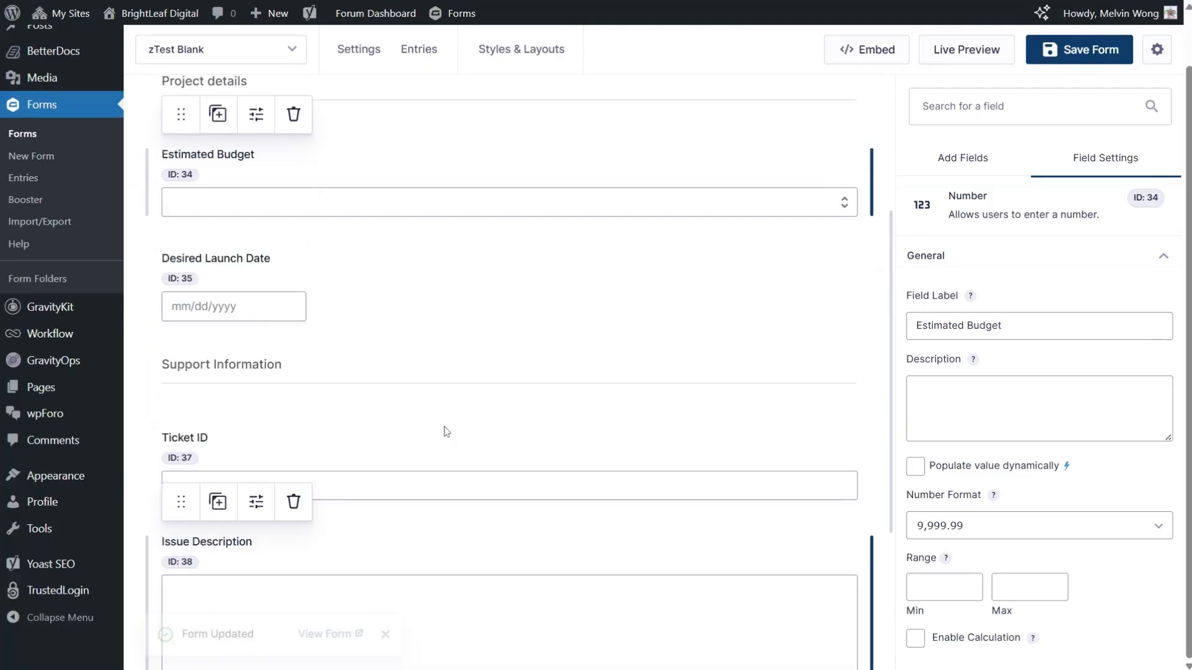
click(943, 162)
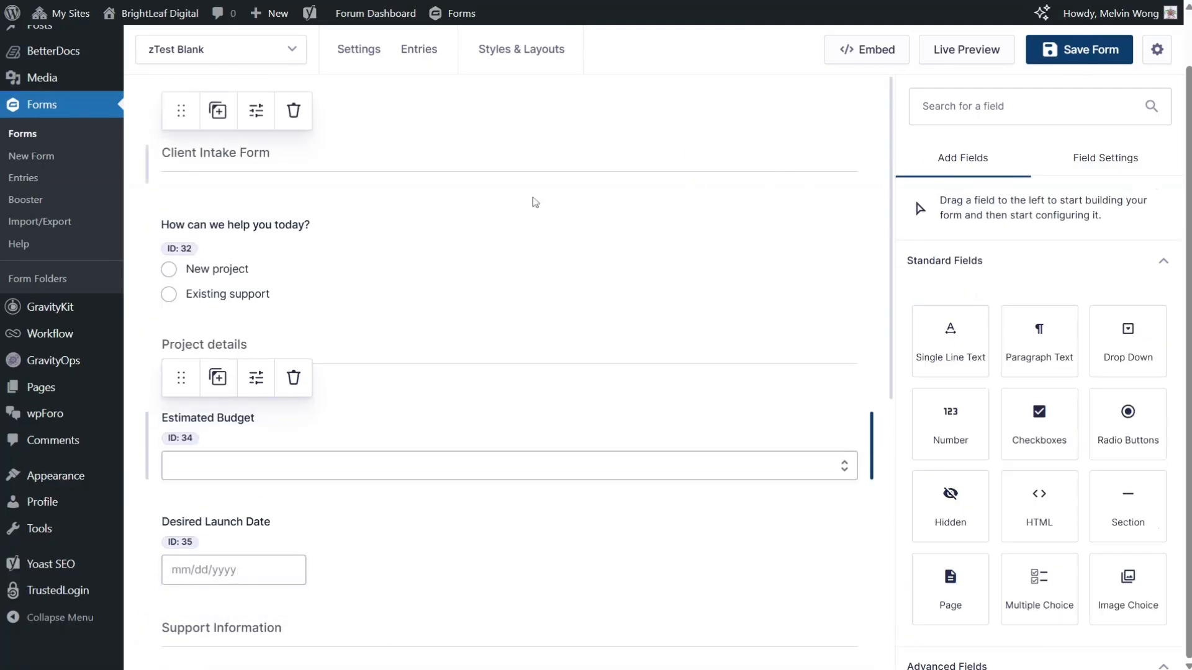
scroll(495, 509, down, 8)
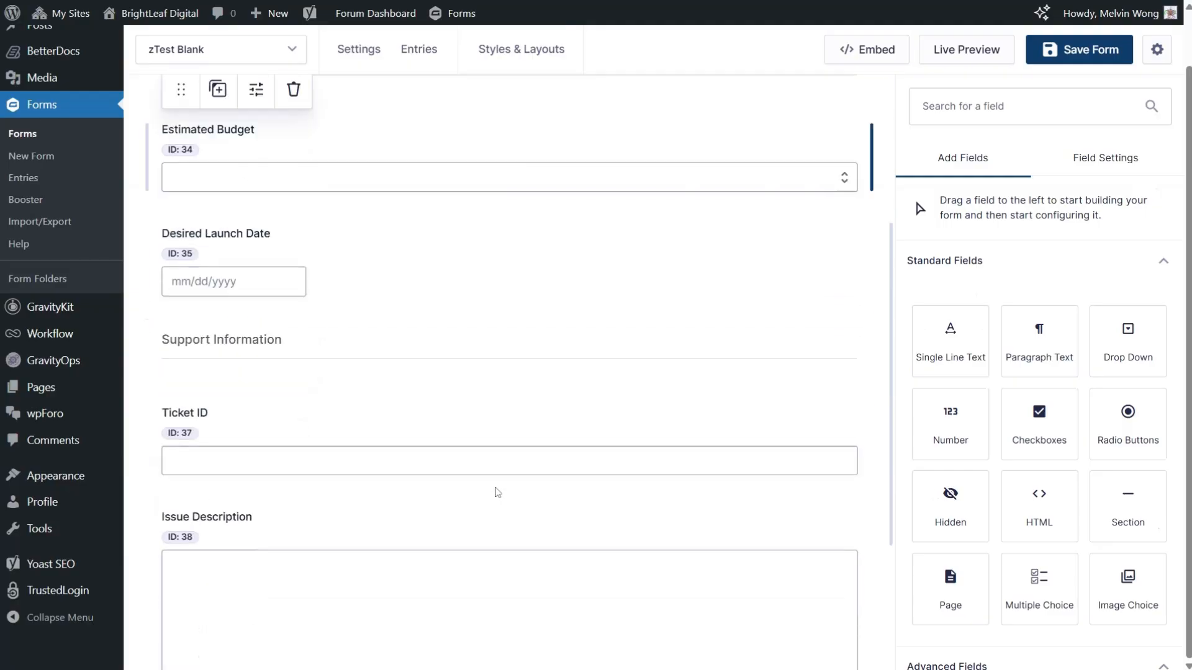
scroll(495, 489, up, 8)
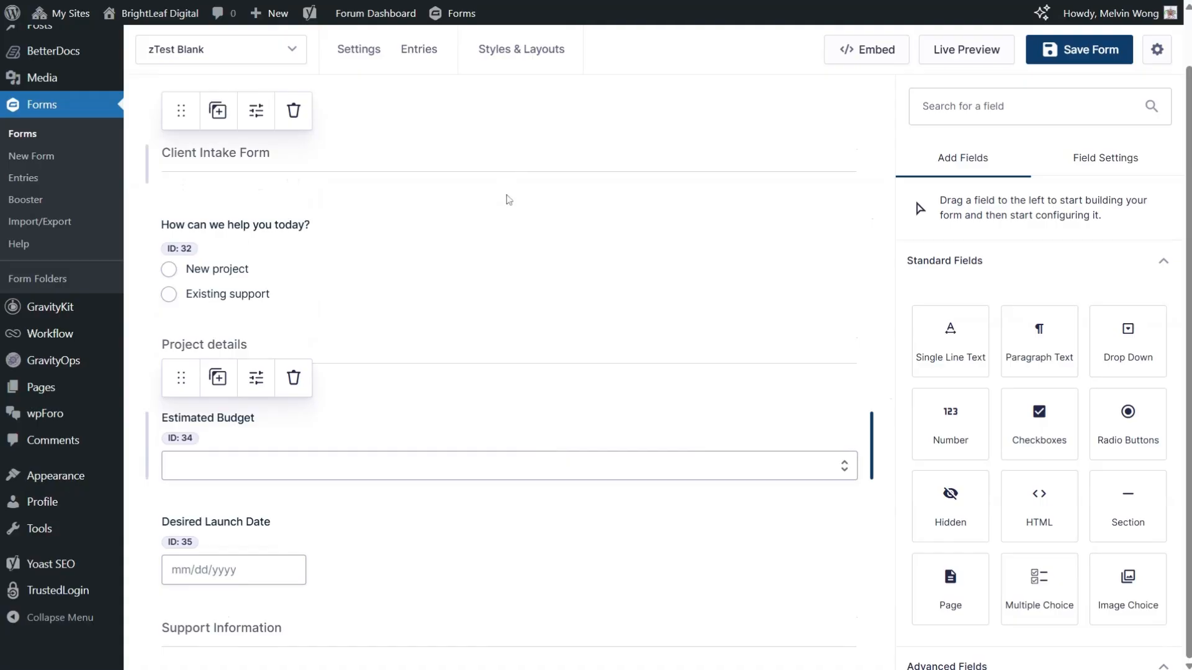
scroll(501, 260, down, 1)
scroll(502, 259, down, 8)
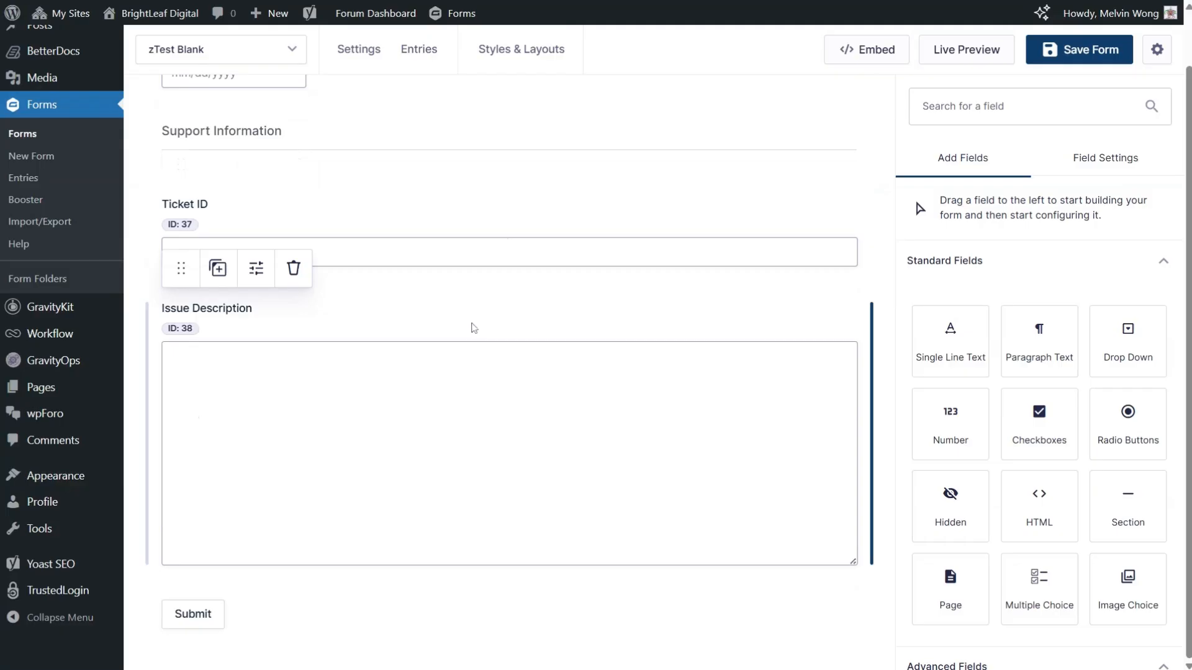
scroll(475, 328, up, 8)
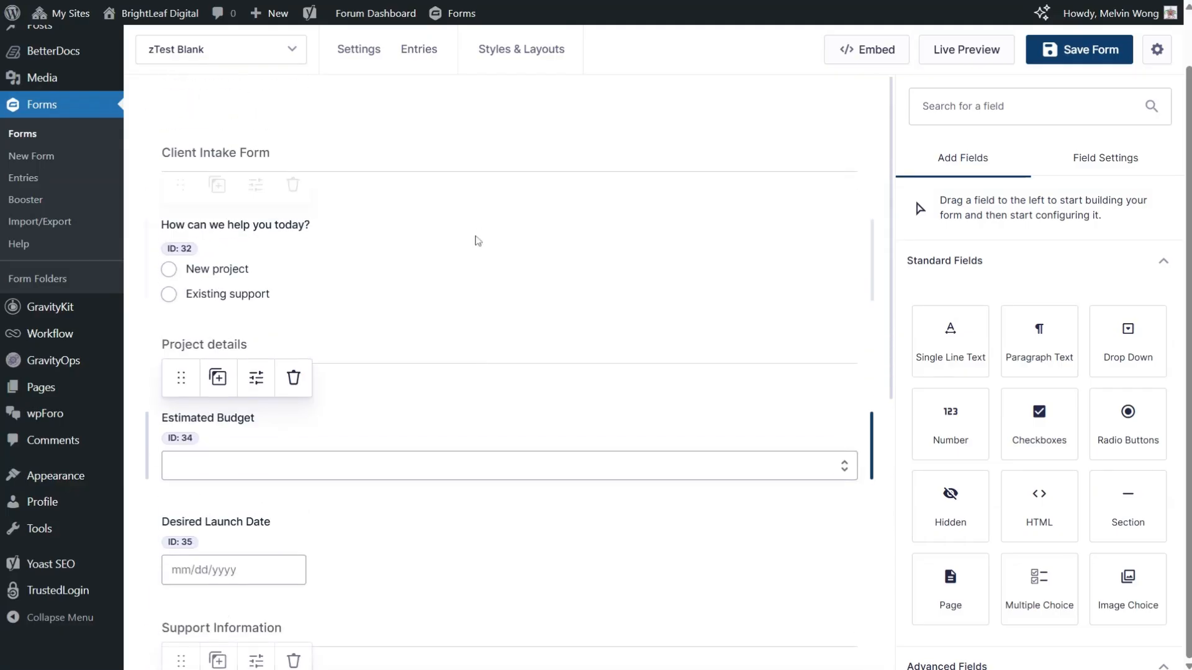
scroll(495, 318, down, 6)
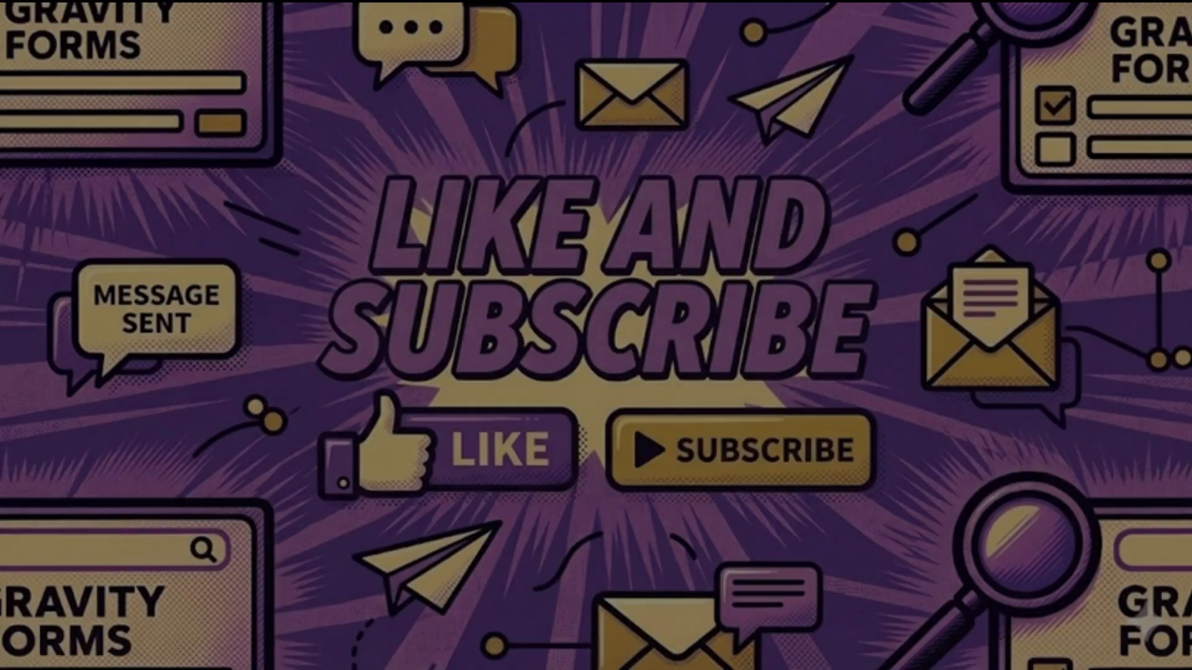